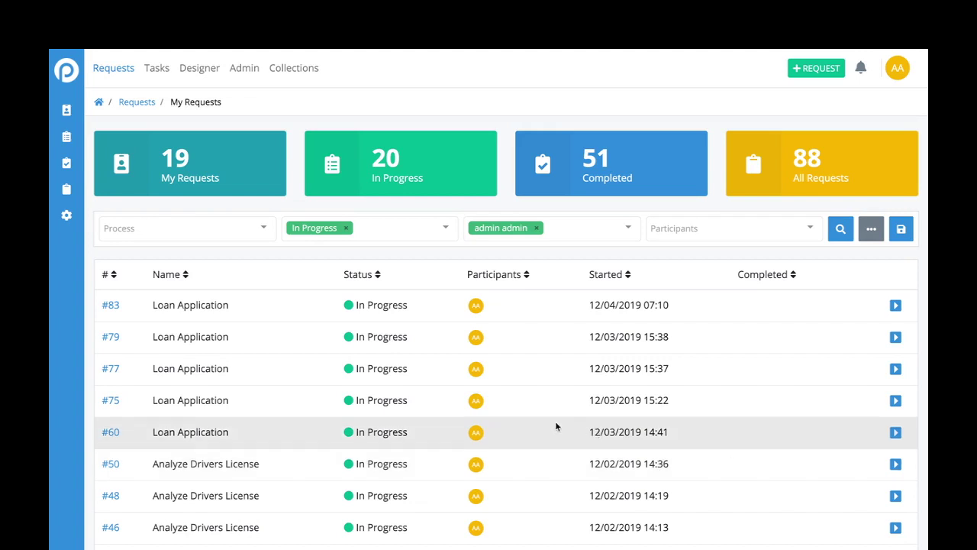
click(389, 146)
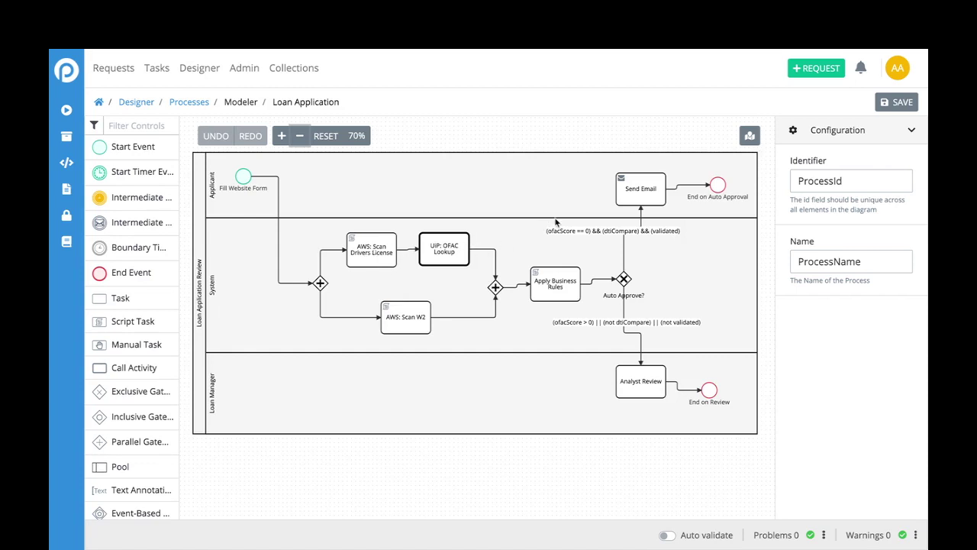
- Open the OFAC Sanctions List Search site in a new browser tab and look at its lookup form
key(super+t)
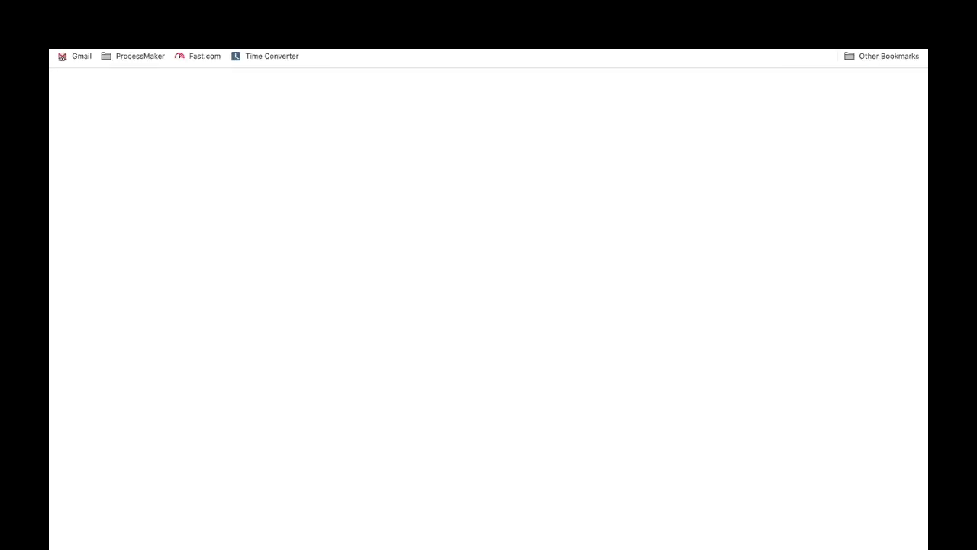
text(ofac)
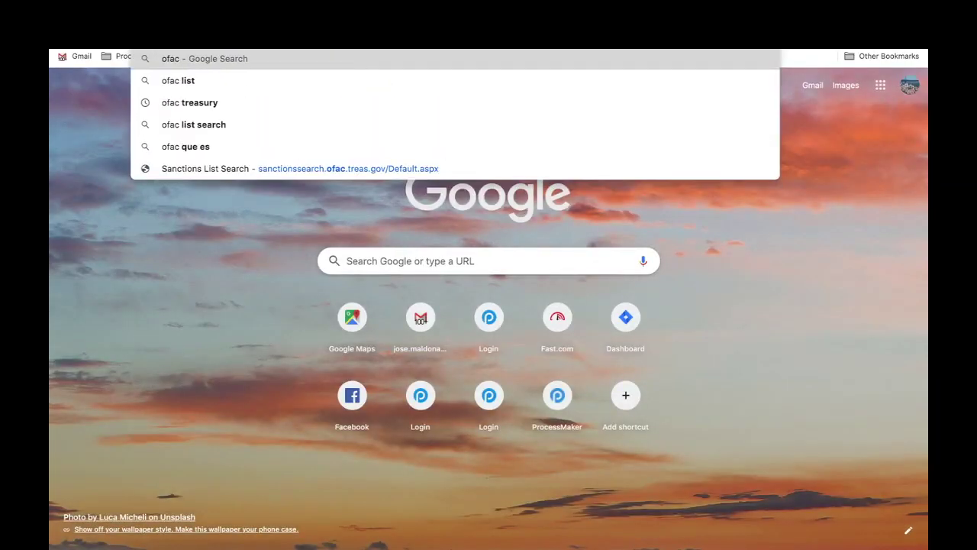
key(Down)
key(Down)
key(Down)
key(Down)
key(Down)
key(Down)
key(Up)
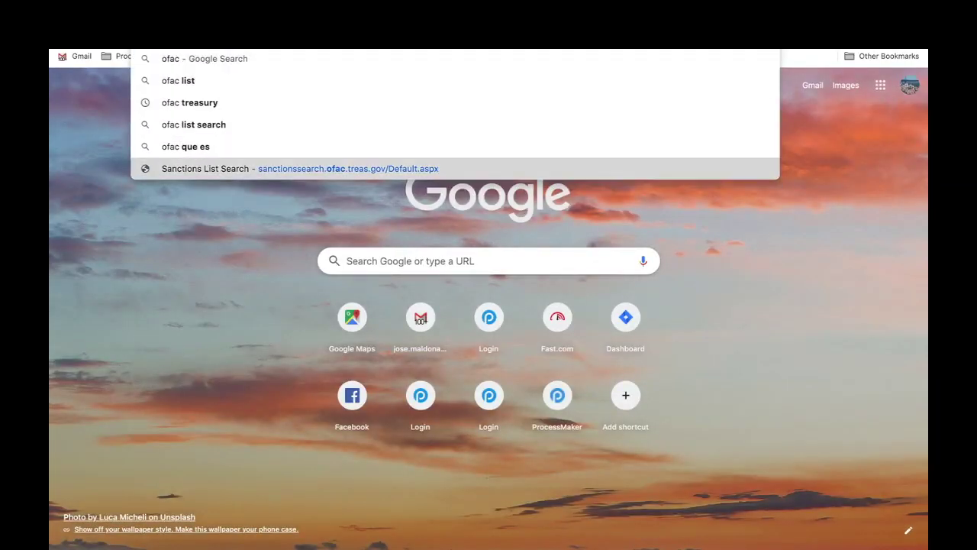
key(Return)
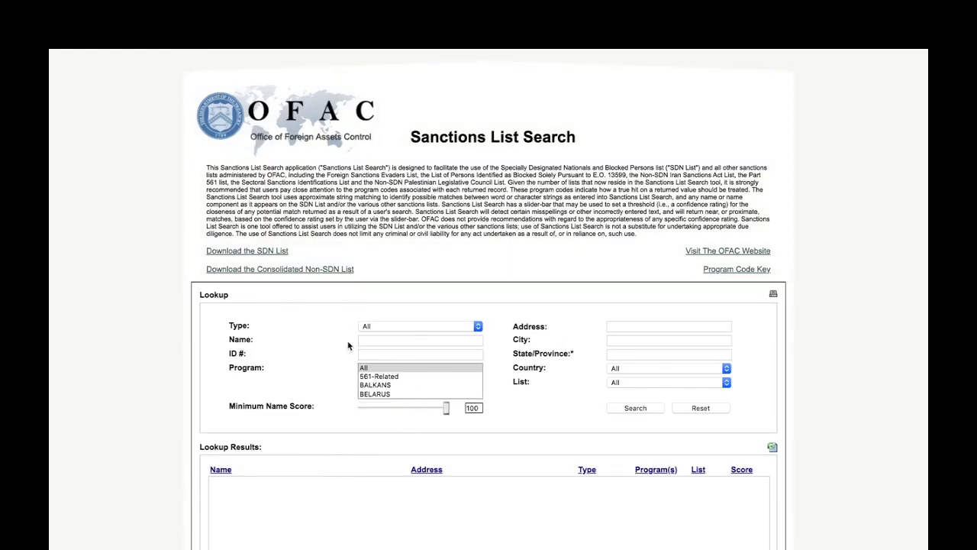
click(374, 339)
click(350, 345)
- Start a loan application on the PB Bank website, choose Personal as the loan type and continue
scroll(351, 382, down, 1)
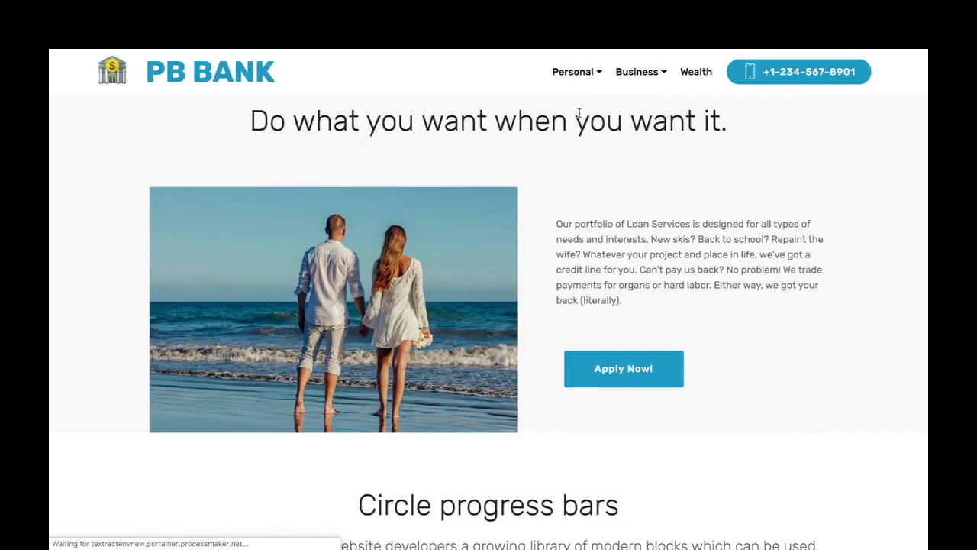
click(619, 368)
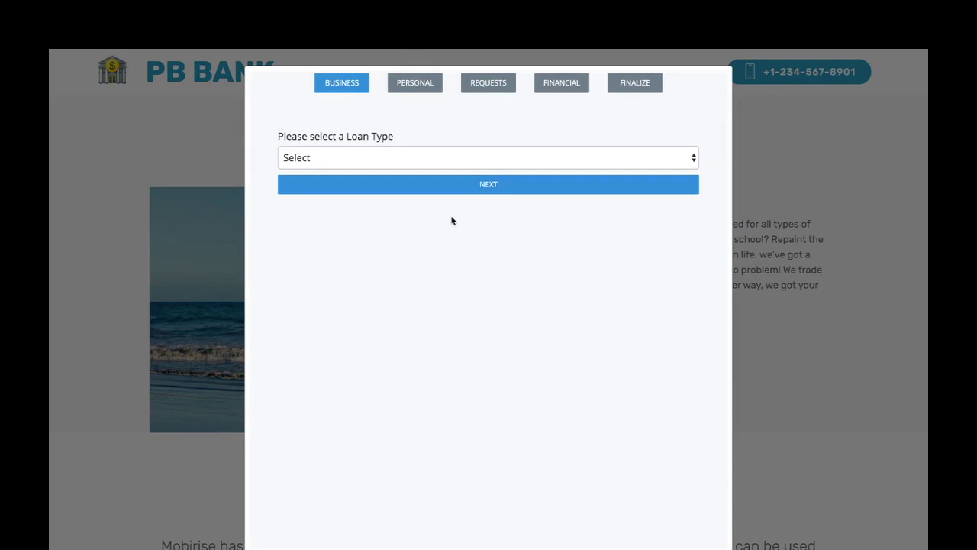
click(395, 157)
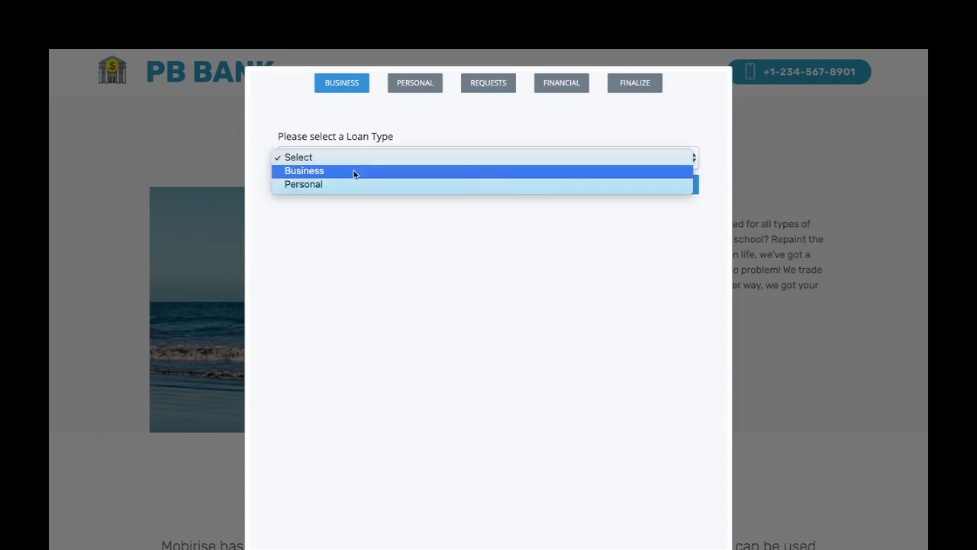
click(311, 184)
click(415, 184)
- Enter the applicant's full name in the profile information of the loan application
scroll(459, 262, down, 2)
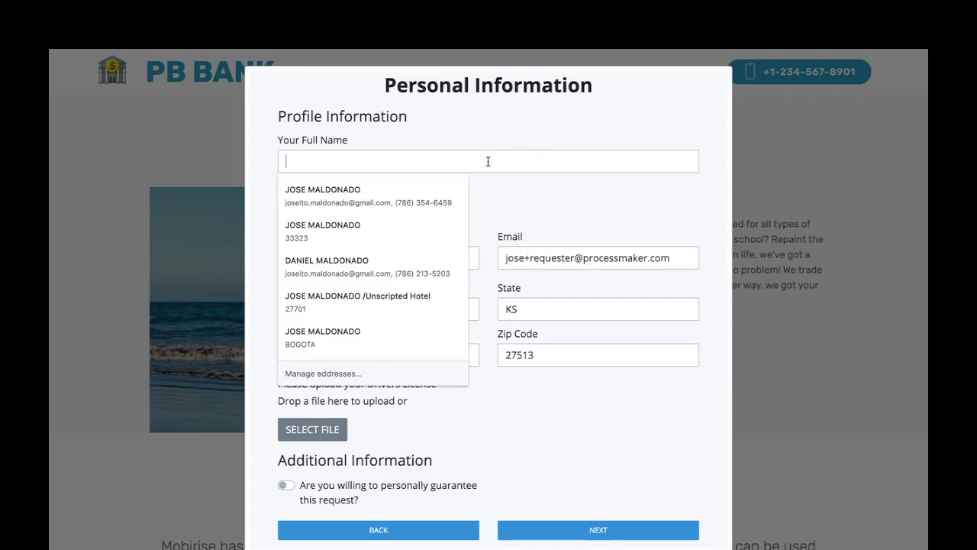
key(Escape)
text(CAR)
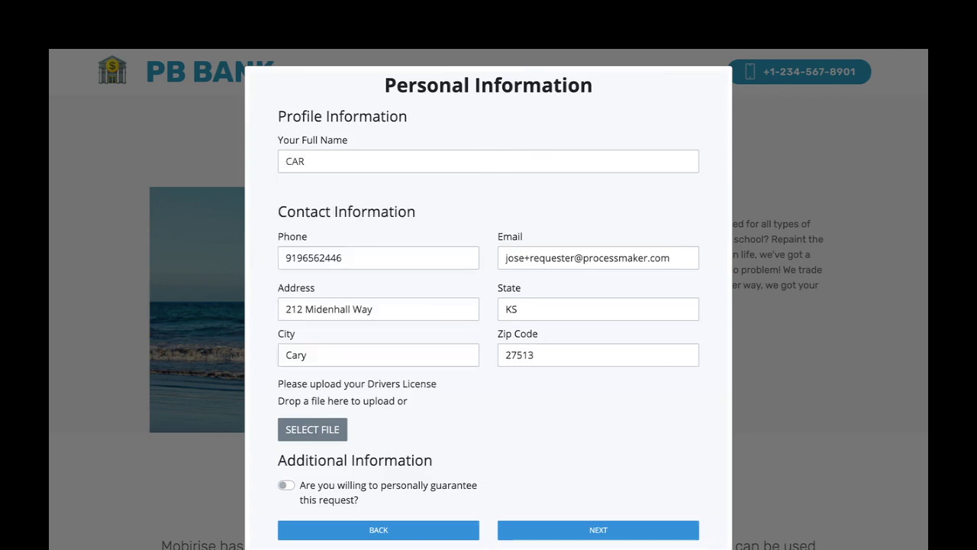
text(ON ELIZABETH )
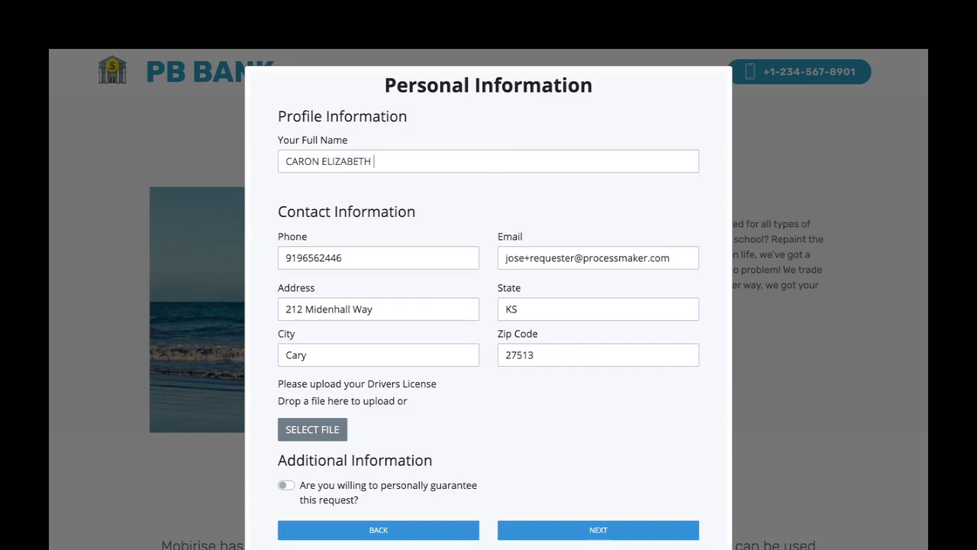
text(SAMPKLE)
key(BackSpace)
key(BackSpace)
key(BackSpace)
text(LE)
- Upload driver-licence-sampleid.jpg as the driver's license after previewing it, and continue to the loan information
scroll(470, 262, down, 1)
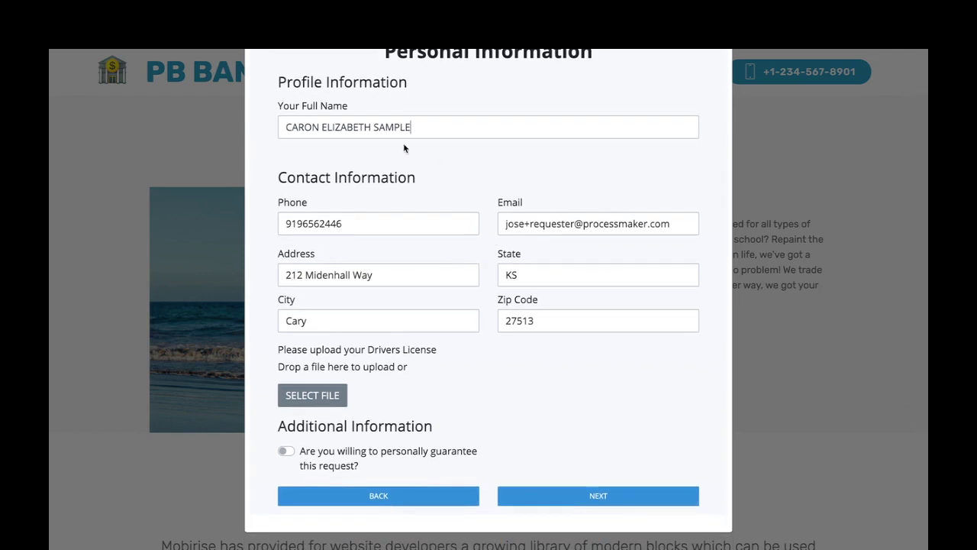
drag(505, 223, 595, 222)
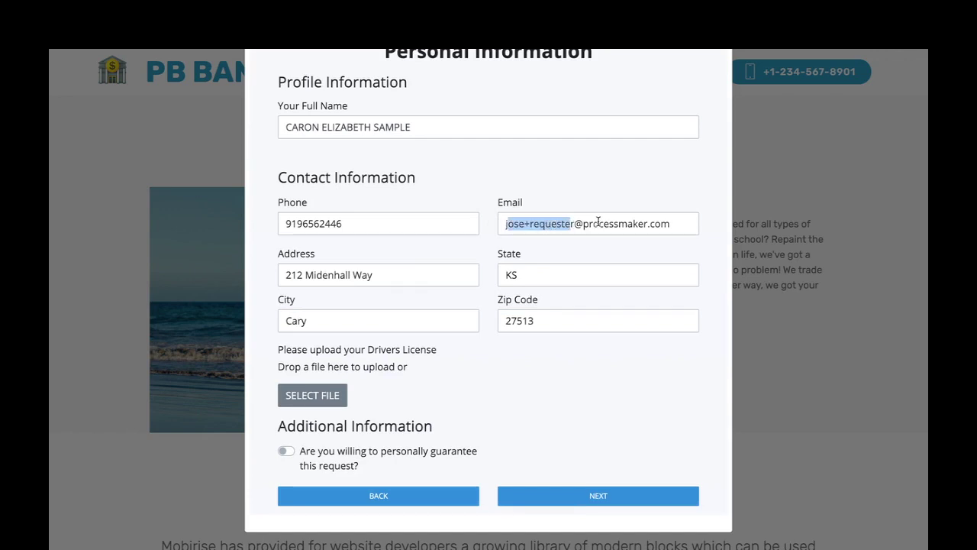
scroll(355, 370, up, 1)
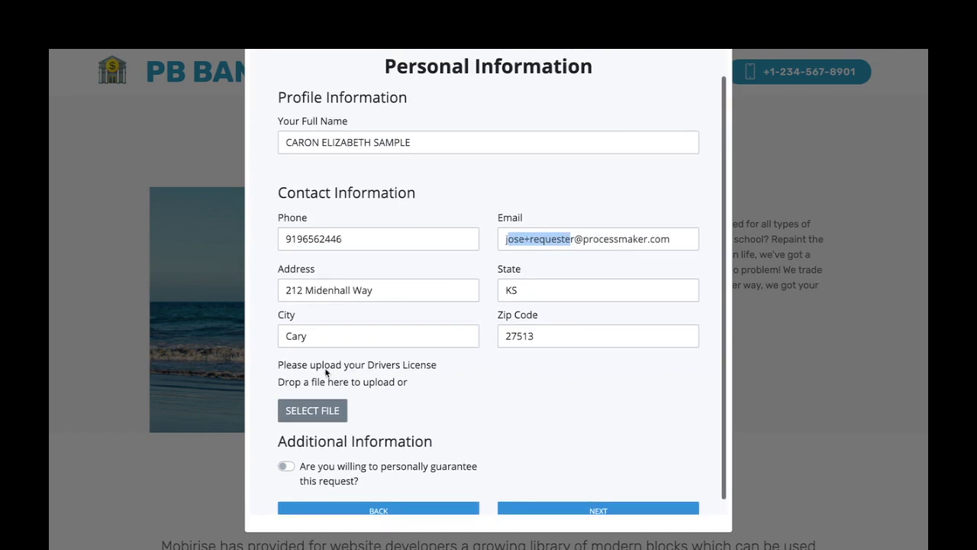
scroll(373, 370, down, 1)
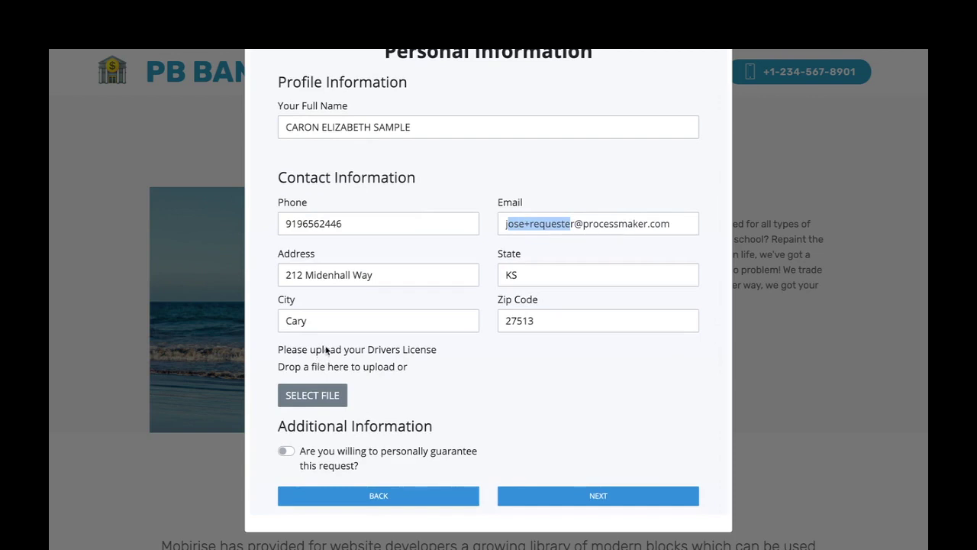
drag(312, 349, 411, 349)
click(317, 393)
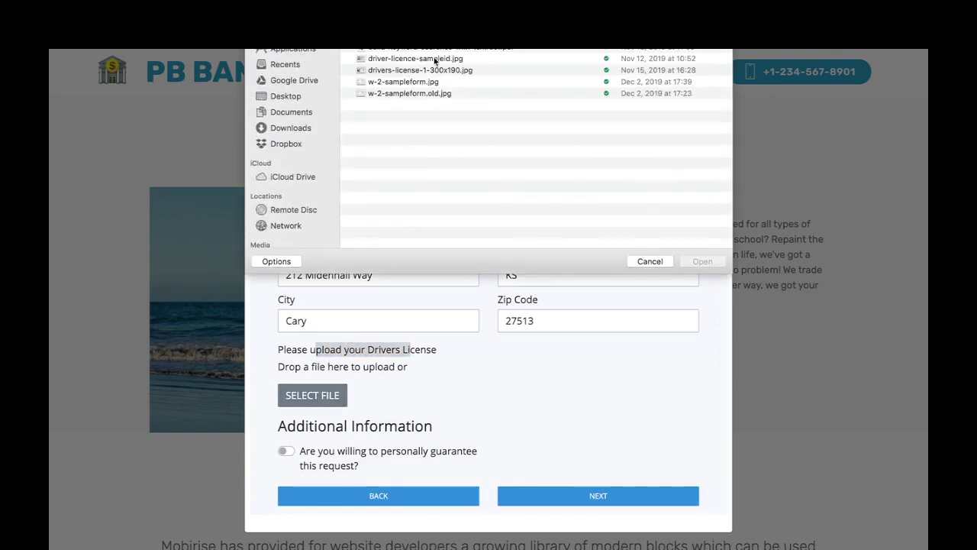
click(435, 59)
key(space)
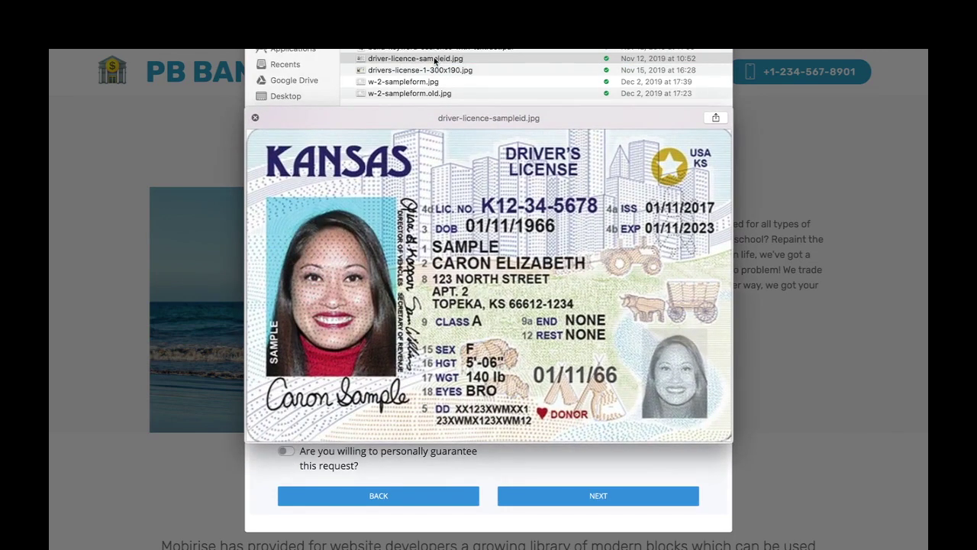
key(space)
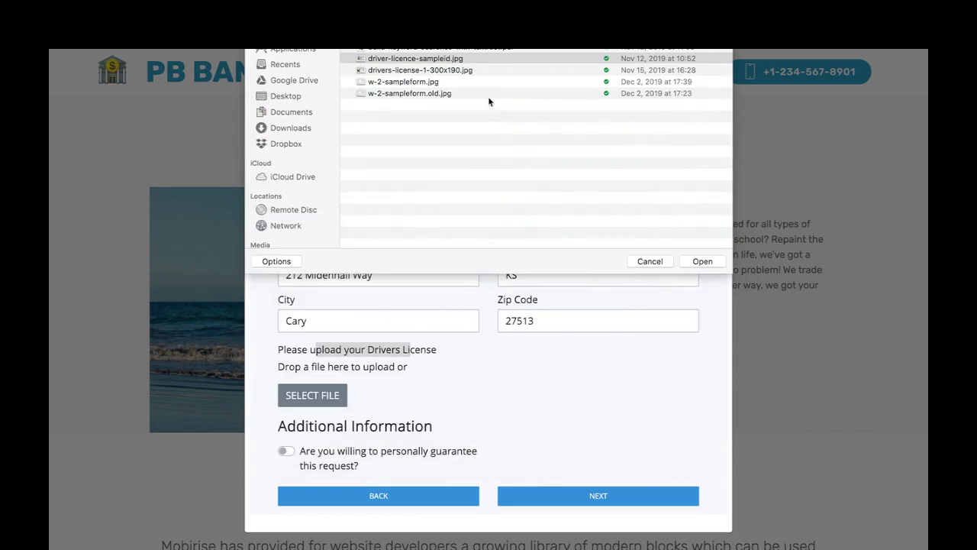
click(694, 261)
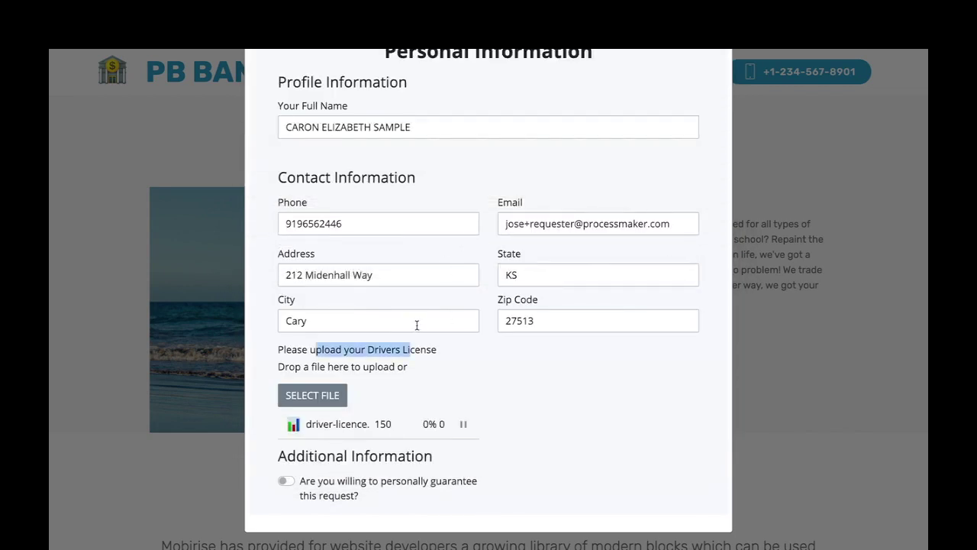
scroll(435, 344, down, 2)
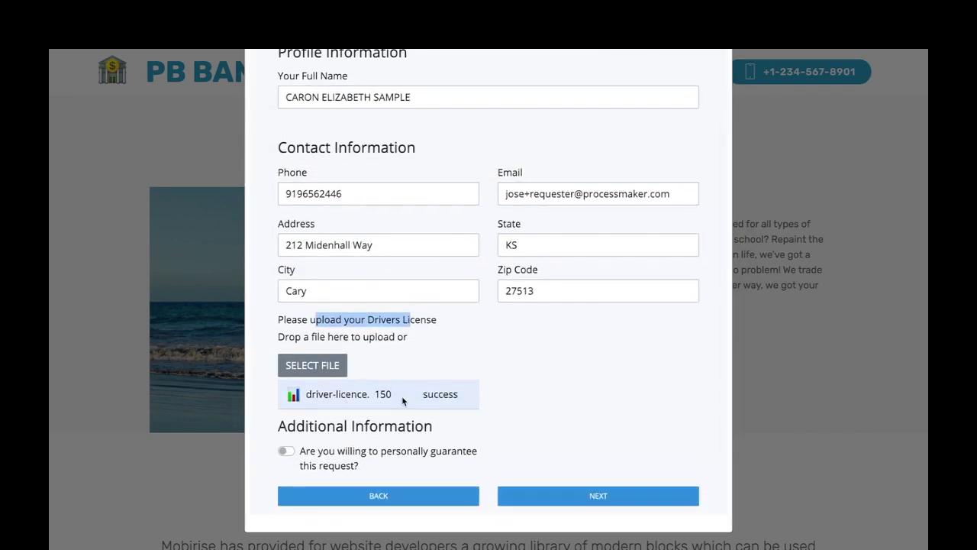
click(532, 496)
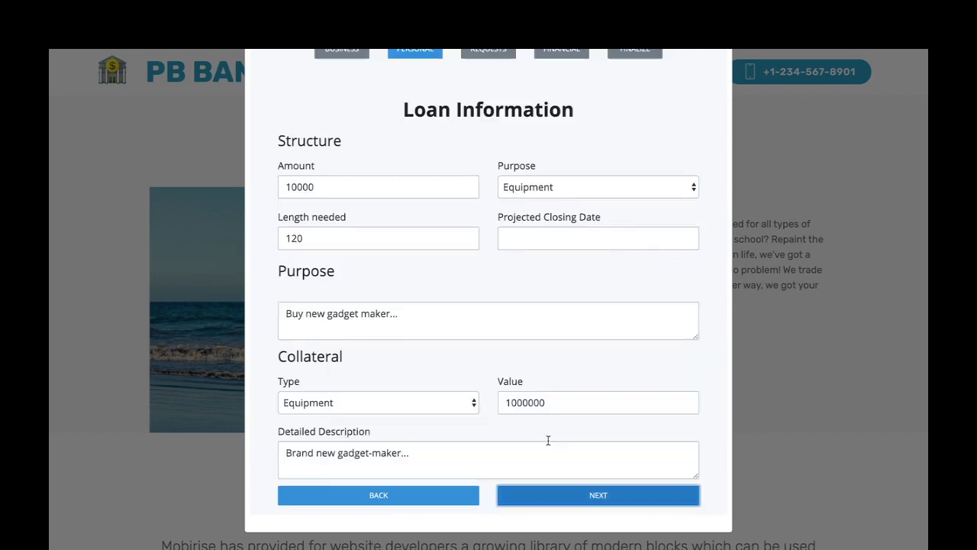
- Review the prefilled loan structure, purpose and collateral details, and continue to the personal financials
scroll(562, 371, up, 1)
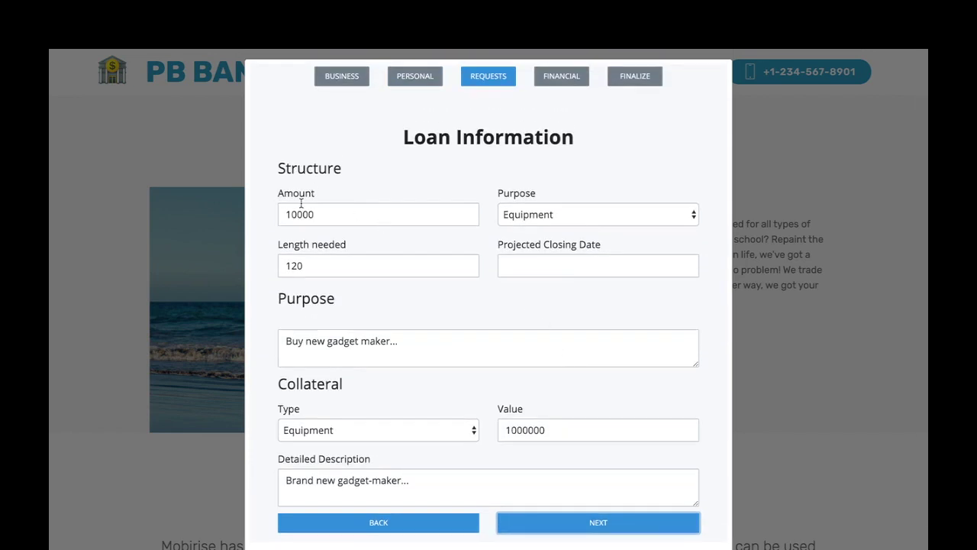
scroll(368, 241, down, 1)
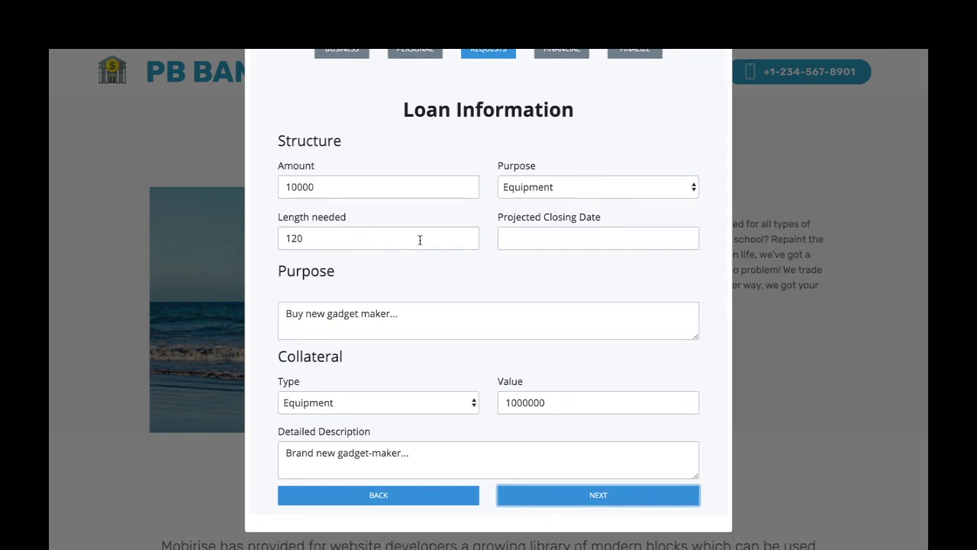
click(558, 496)
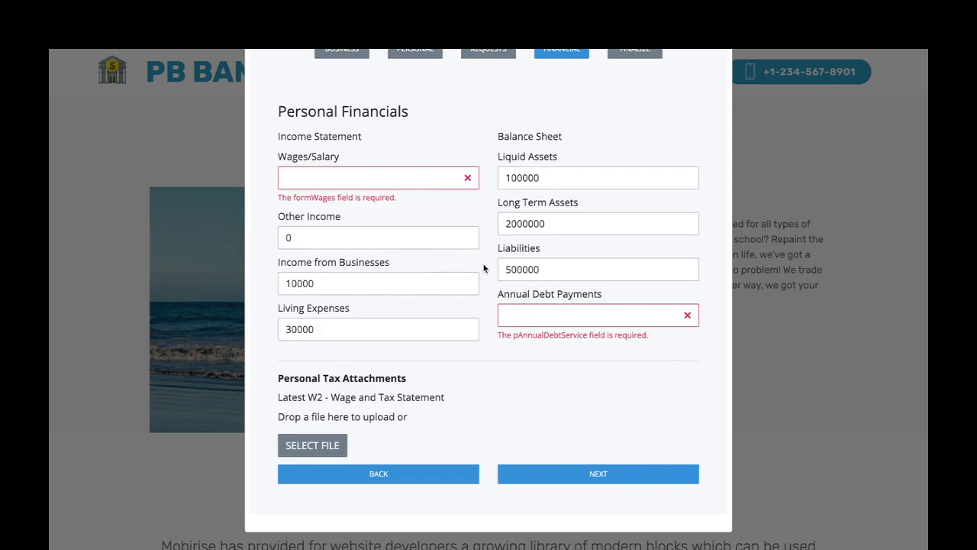
- Set the wages/salary to 48000 and the annual debt payments to 3400 in the personal financials
click(411, 174)
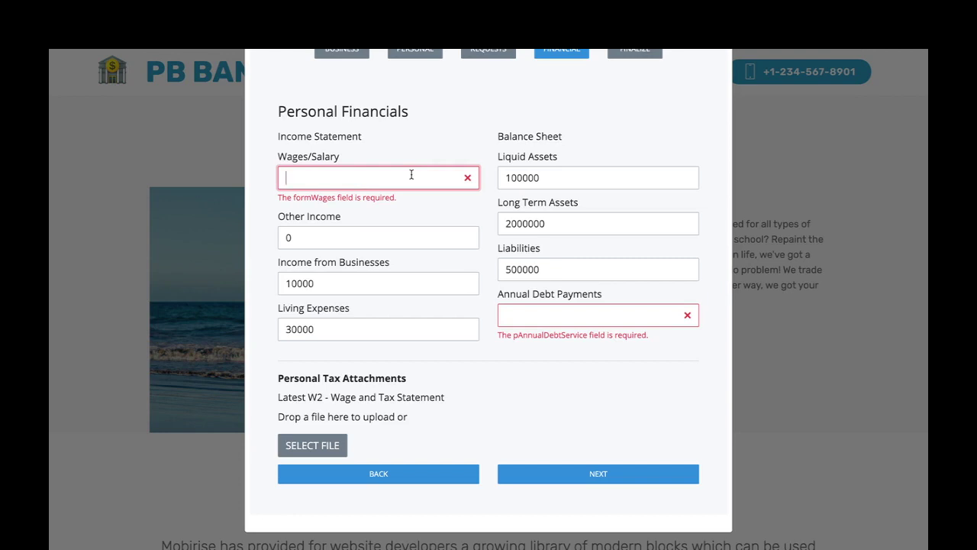
text(48000)
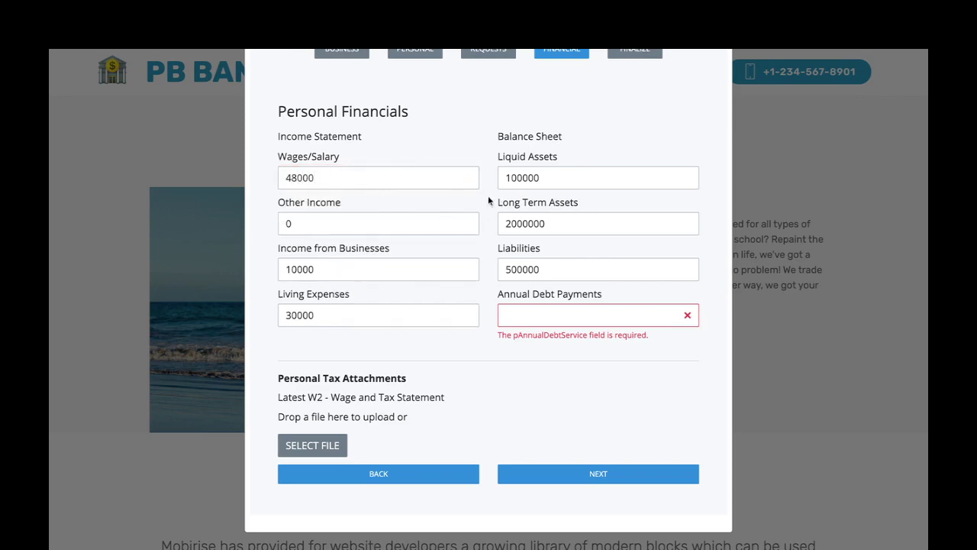
click(520, 317)
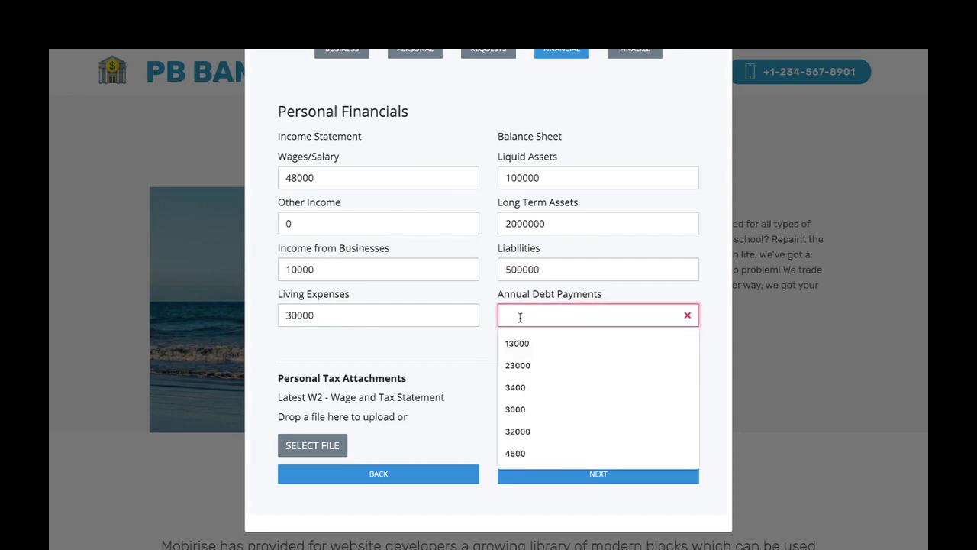
text(3400)
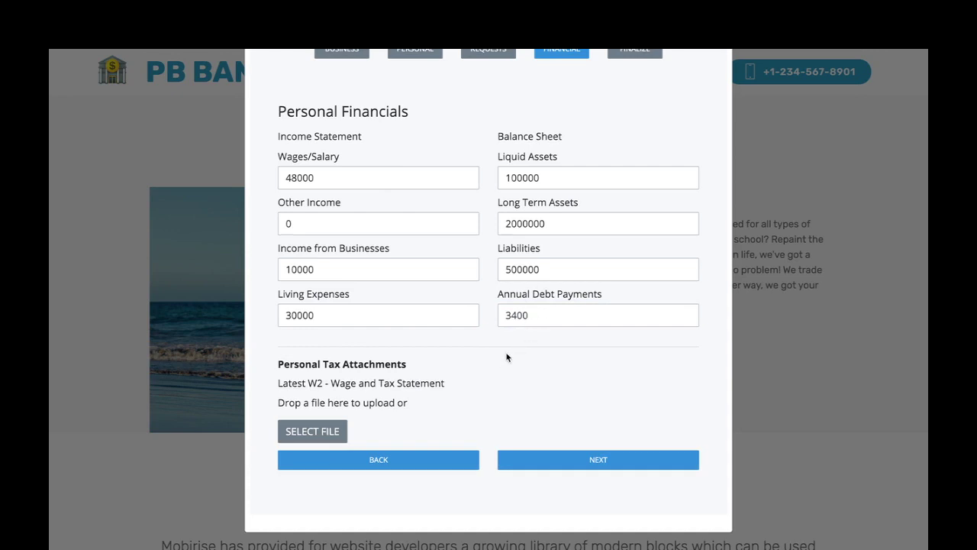
- Attach w-2-sampleform.jpg as the latest W2 statement and submit the loan request without additional information
click(308, 429)
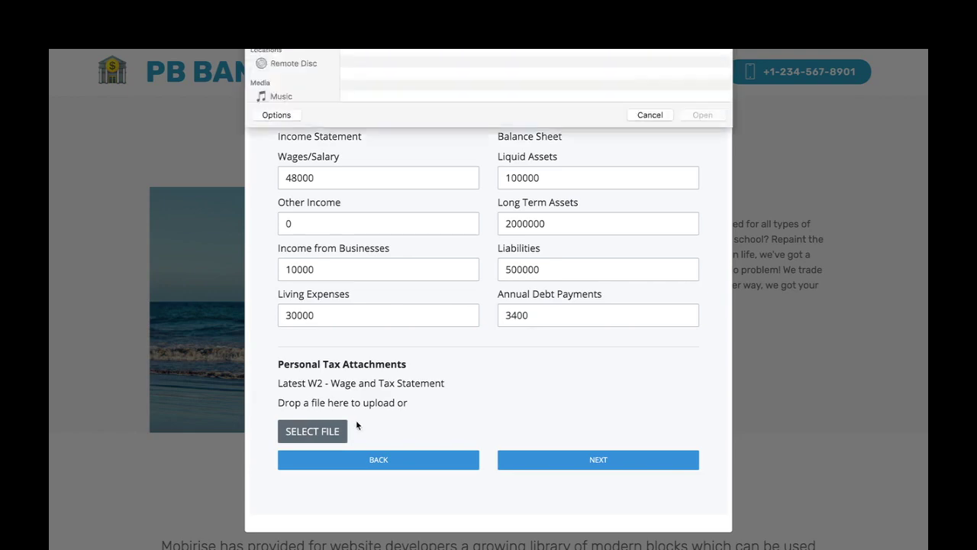
click(422, 82)
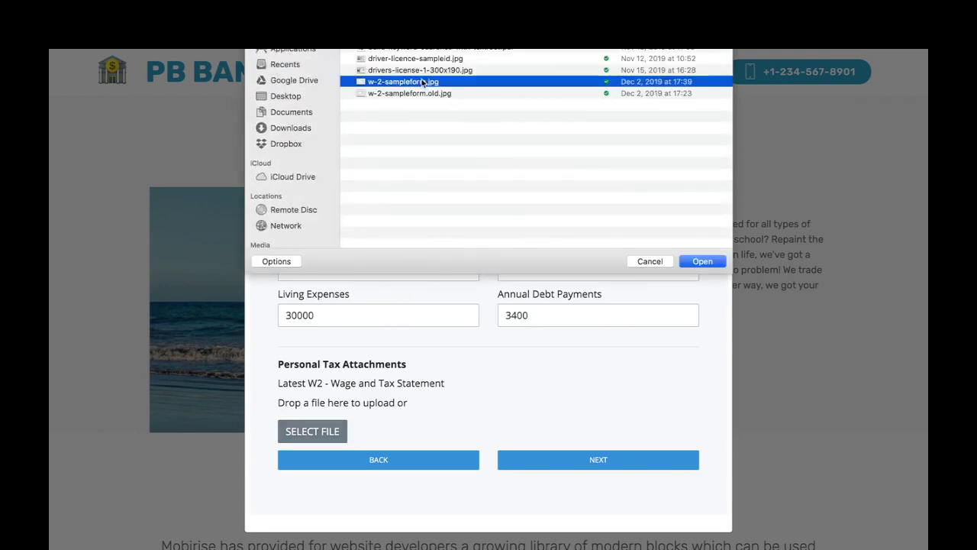
double_click(422, 82)
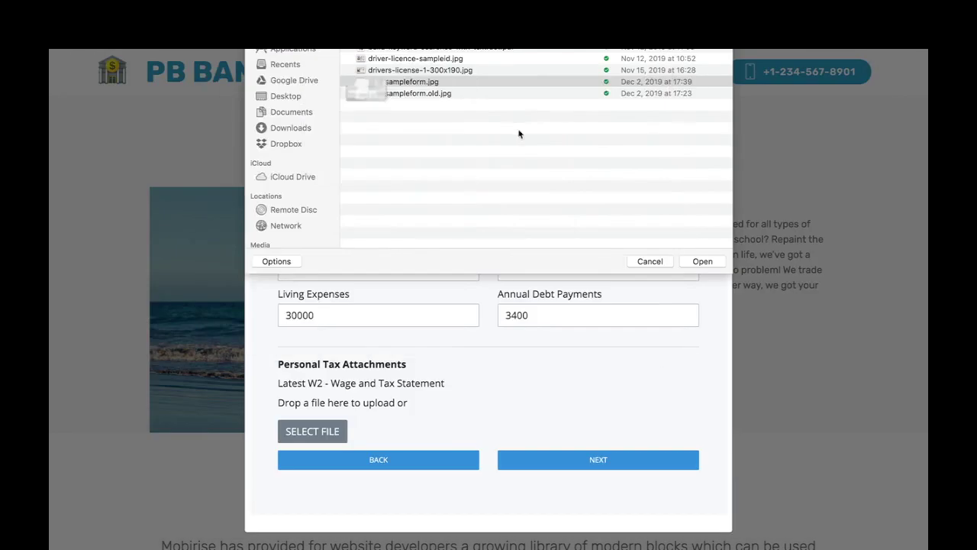
click(403, 81)
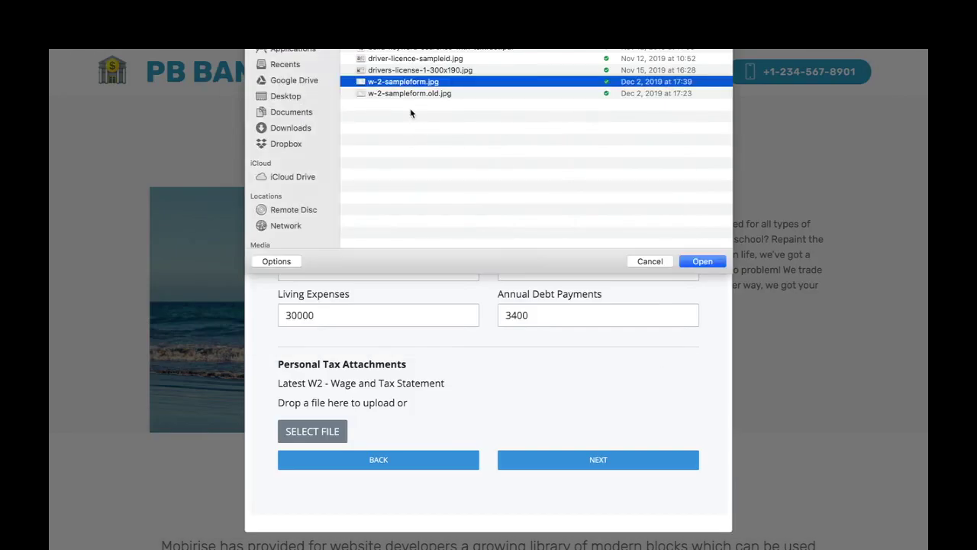
click(701, 261)
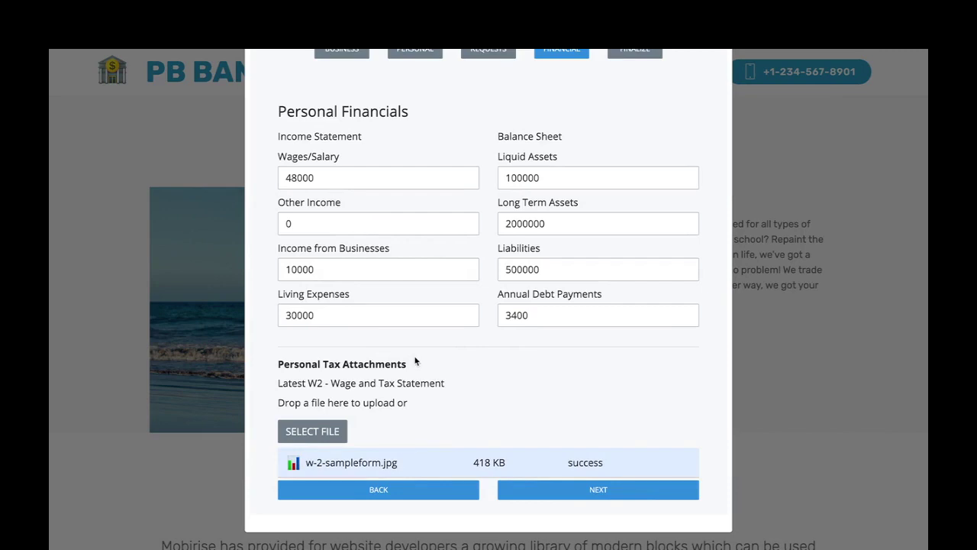
click(549, 490)
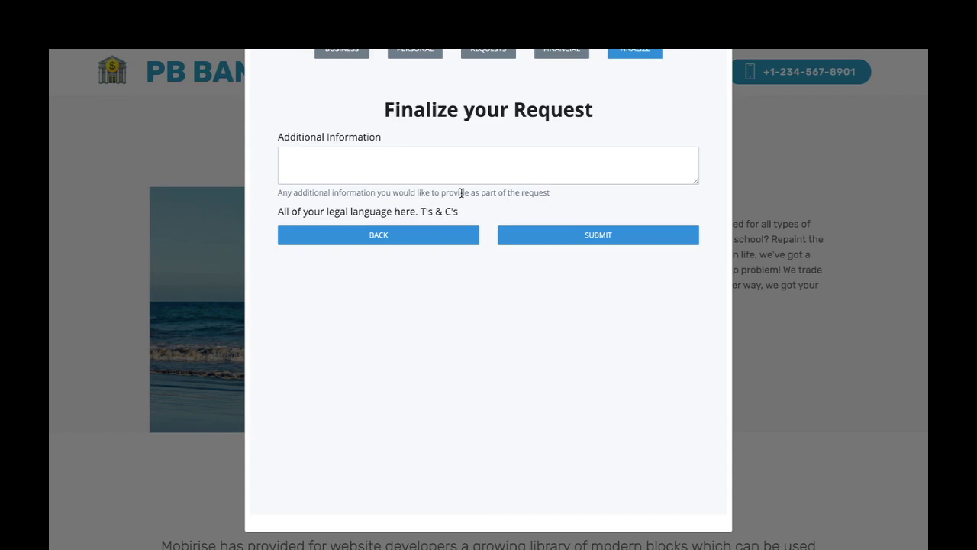
click(557, 235)
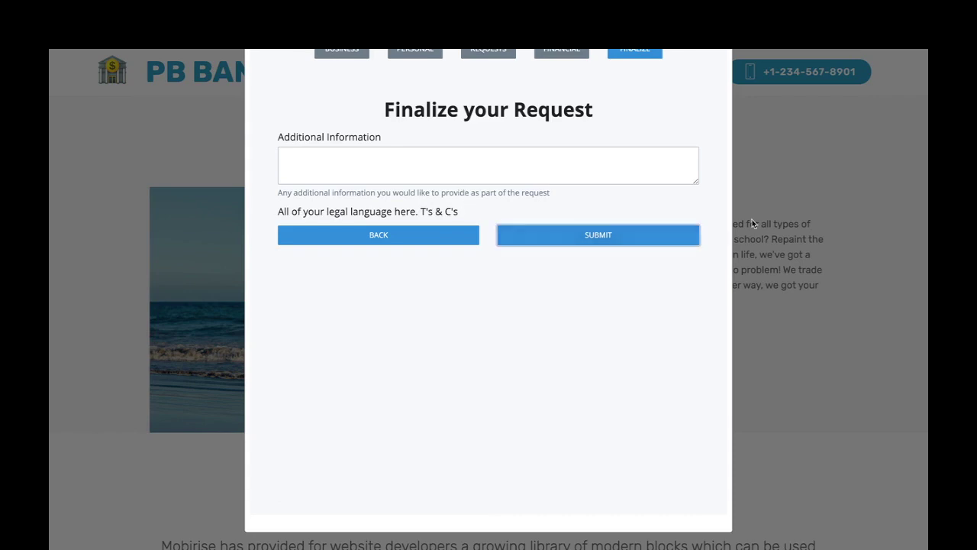
- Switch to ProcessMaker and open the just-submitted Loan Application from the in-progress requests
click(760, 170)
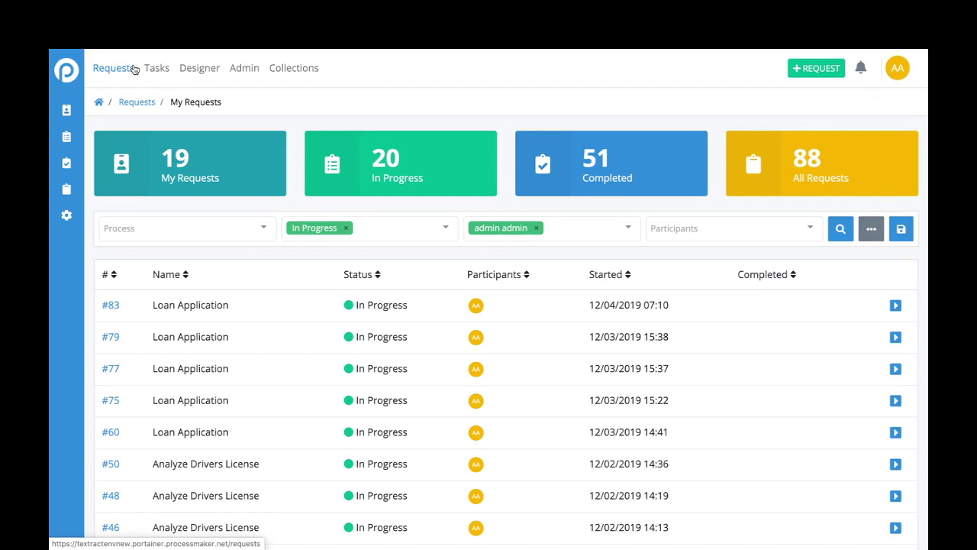
click(408, 165)
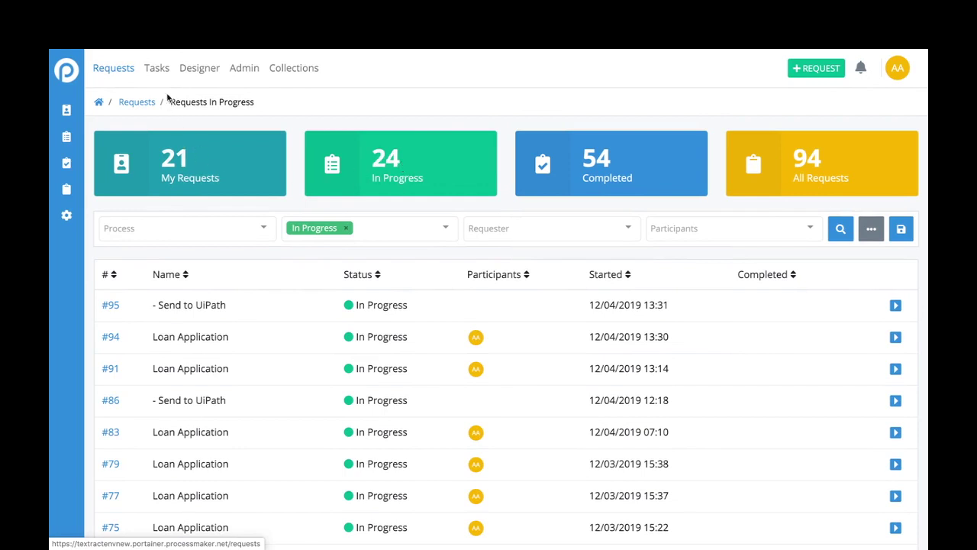
click(187, 167)
click(111, 306)
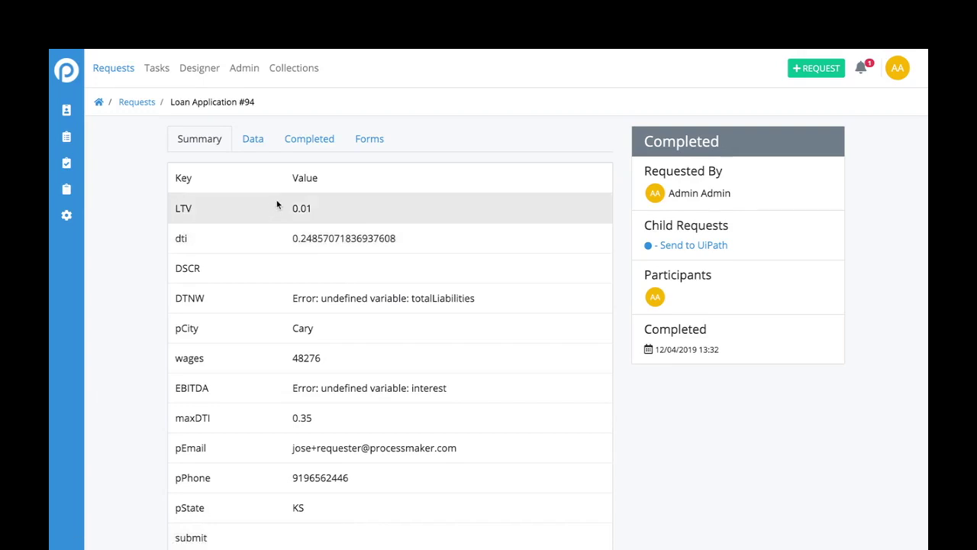
- Return to the requests list, check the notifications, and open the "PB Bank: Loan Pre-Approved" email in Gmail
click(111, 69)
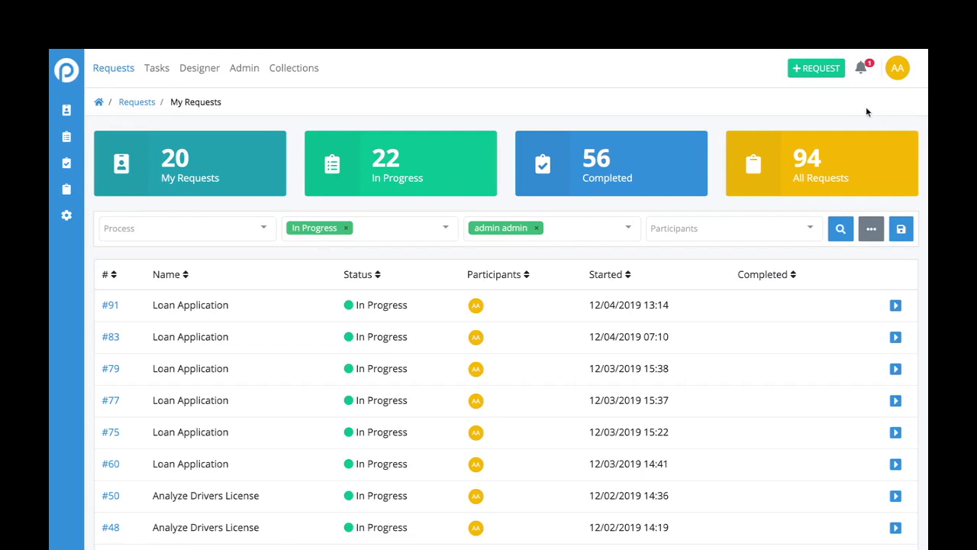
click(861, 68)
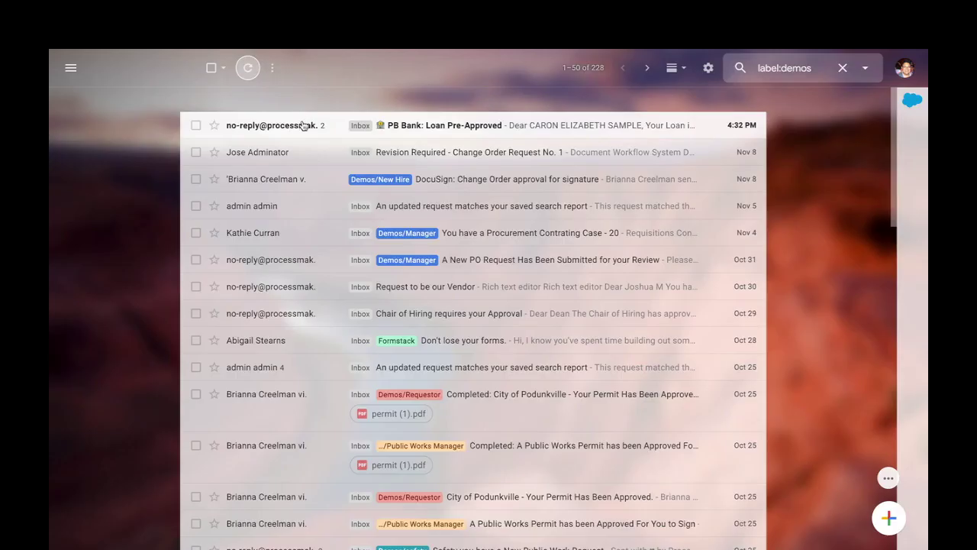
click(440, 130)
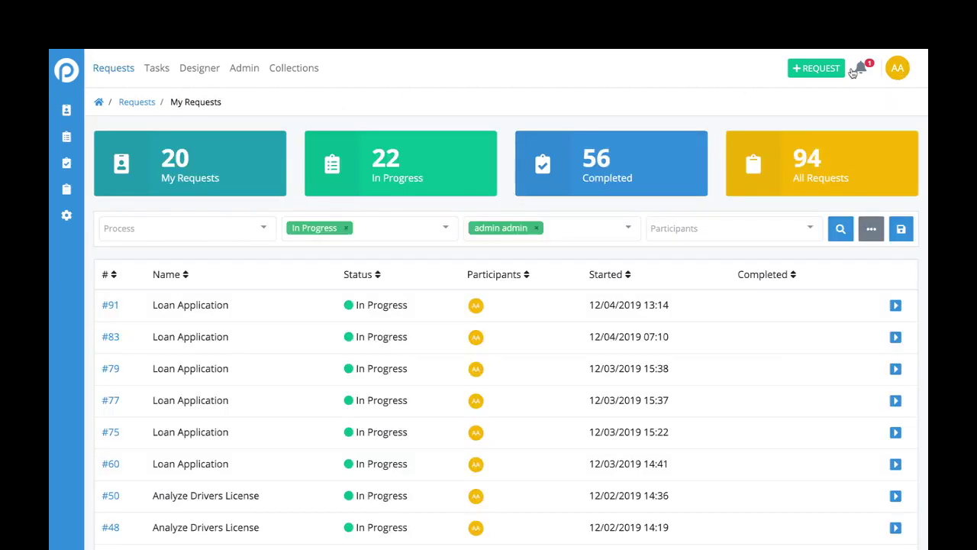
- Open the completed Loan Application from its ProcessMaker notification and review its summary data and completed tasks
click(855, 70)
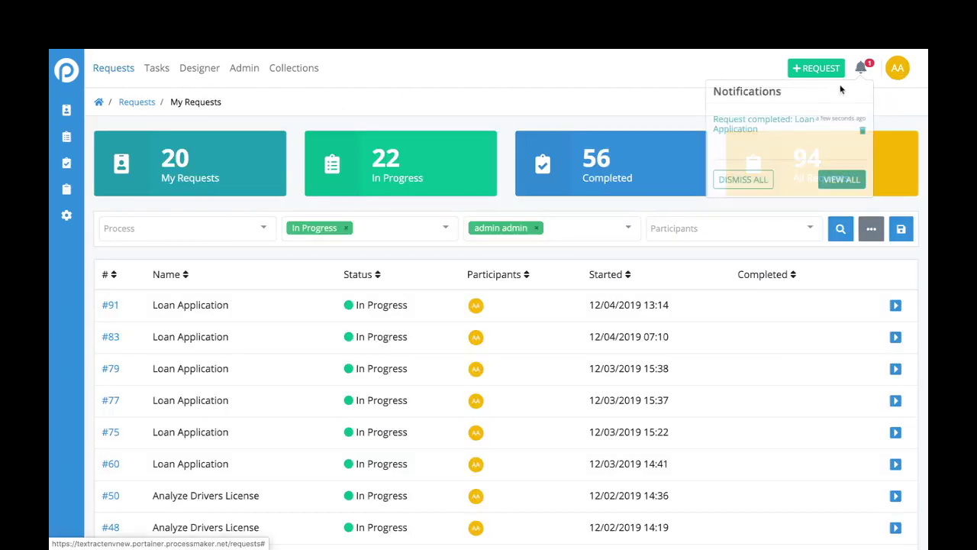
click(766, 122)
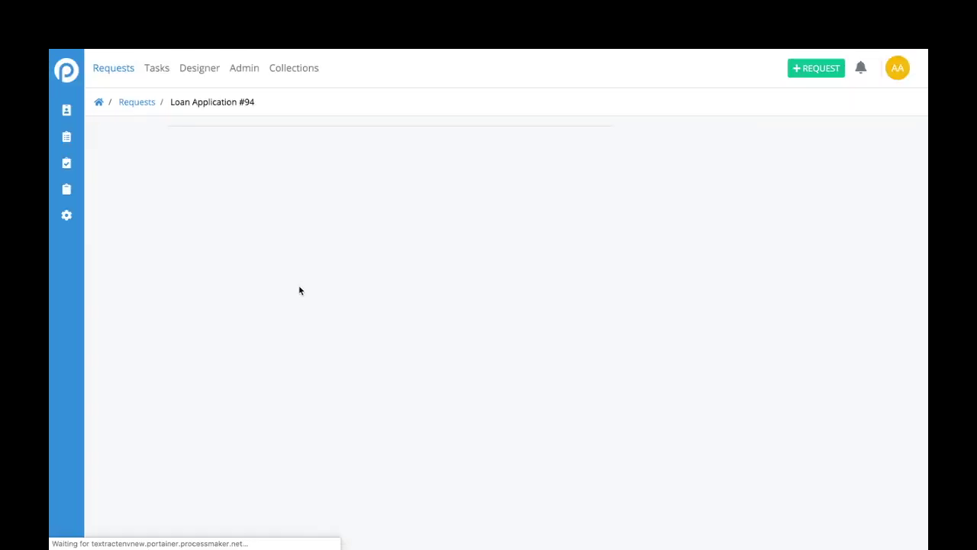
scroll(313, 259, down, 5)
scroll(319, 272, down, 3)
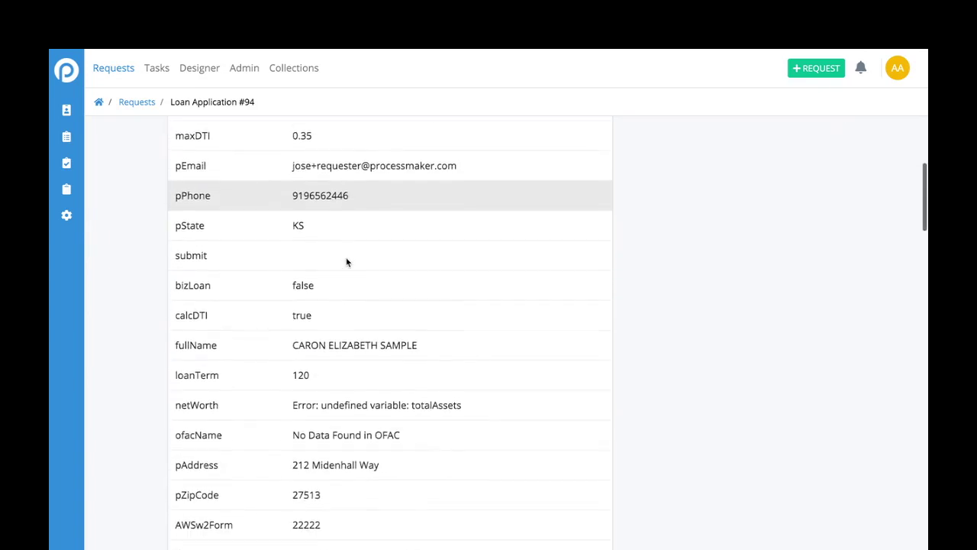
scroll(344, 260, up, 6)
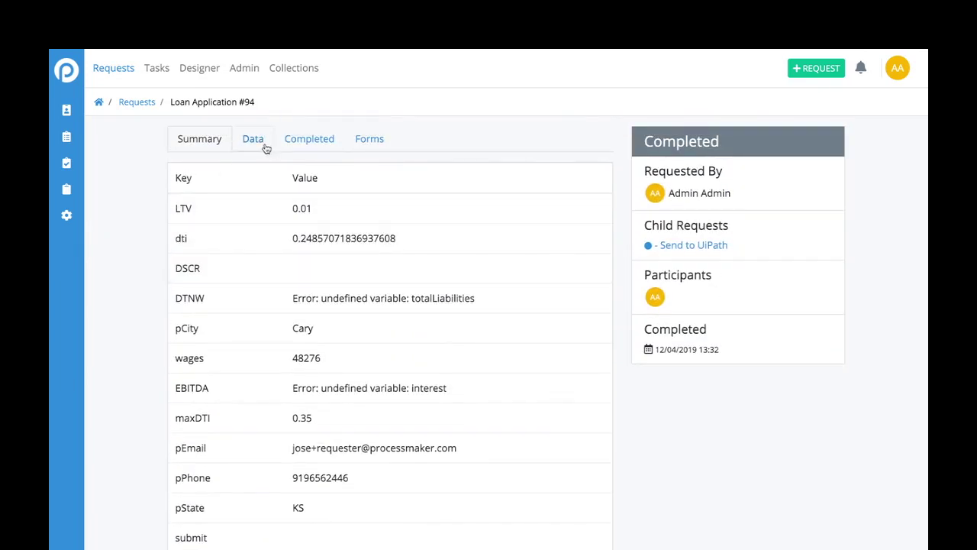
click(309, 138)
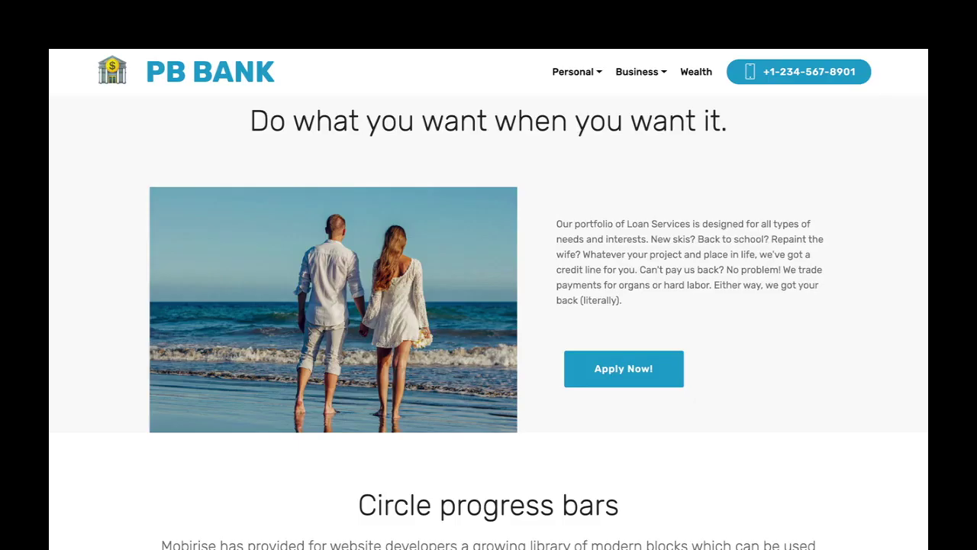
- Start a new loan application from PB Bank's personal Loans & Credit Lines page with the loan type Personal
click(197, 79)
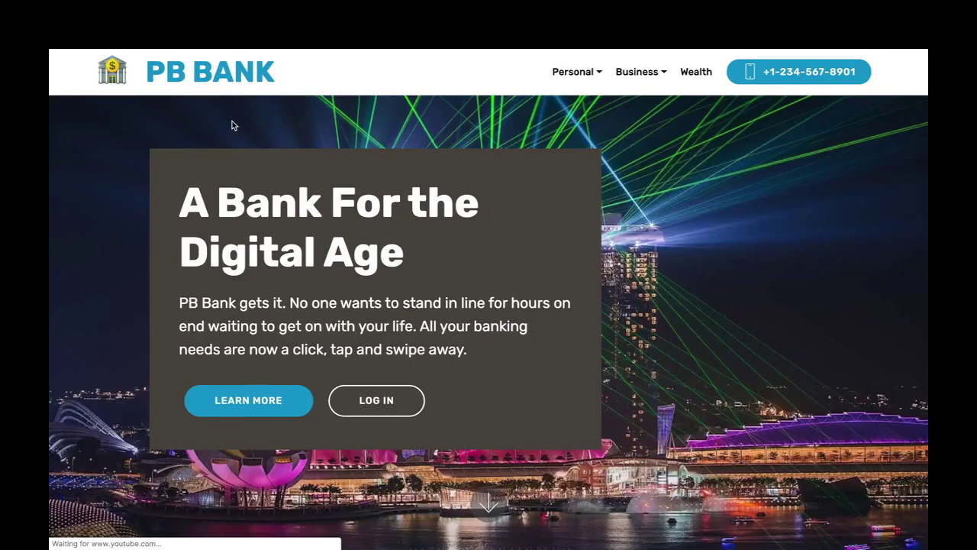
mouse_move(587, 76)
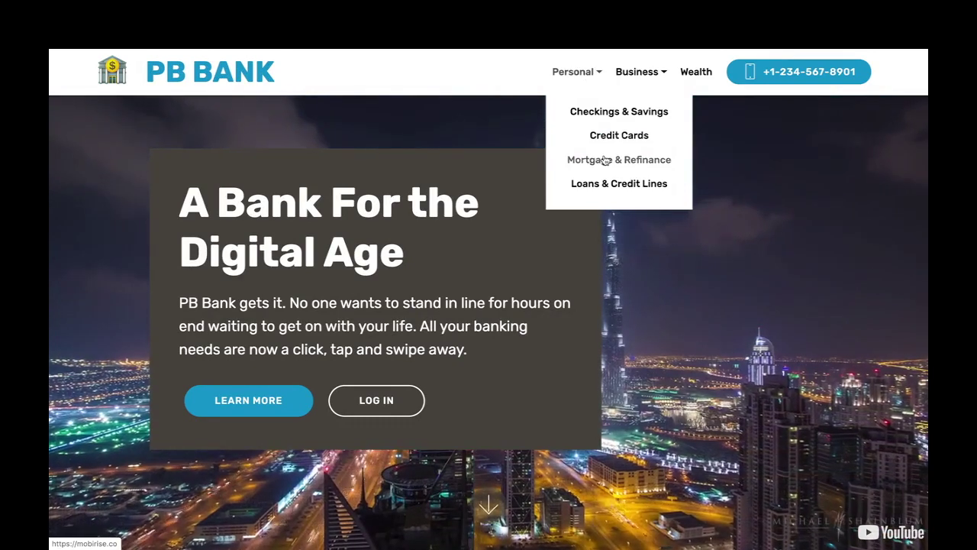
click(619, 186)
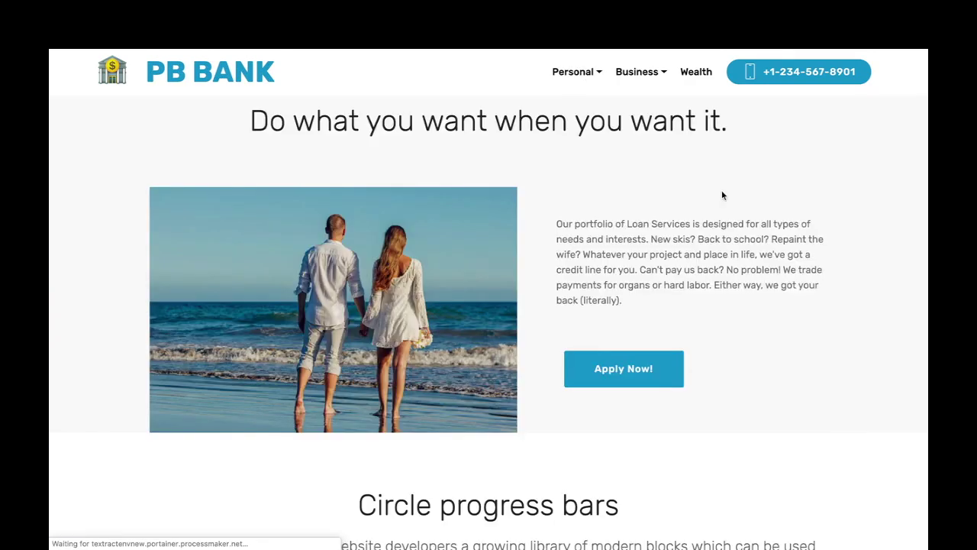
click(626, 369)
click(380, 159)
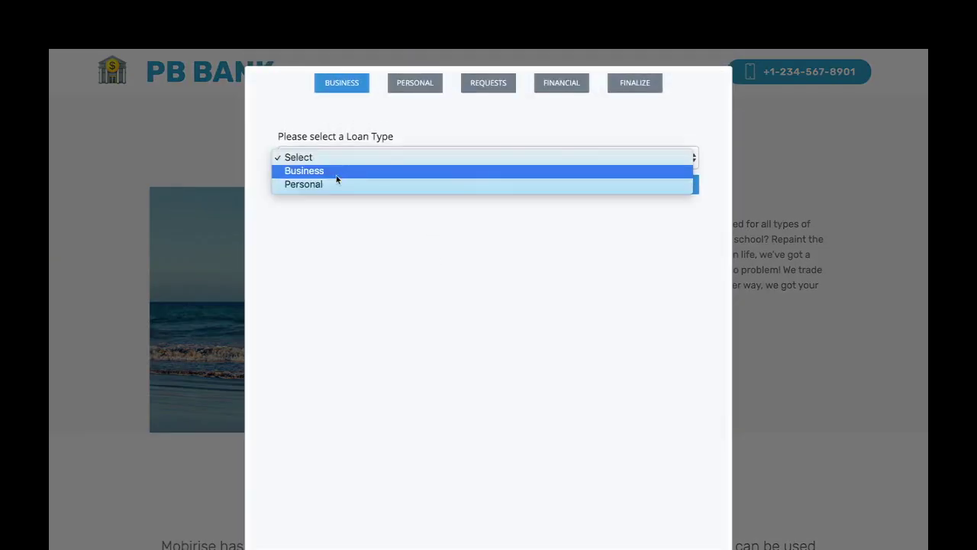
click(365, 184)
- Enter the applicant's full name in the profile information
click(363, 214)
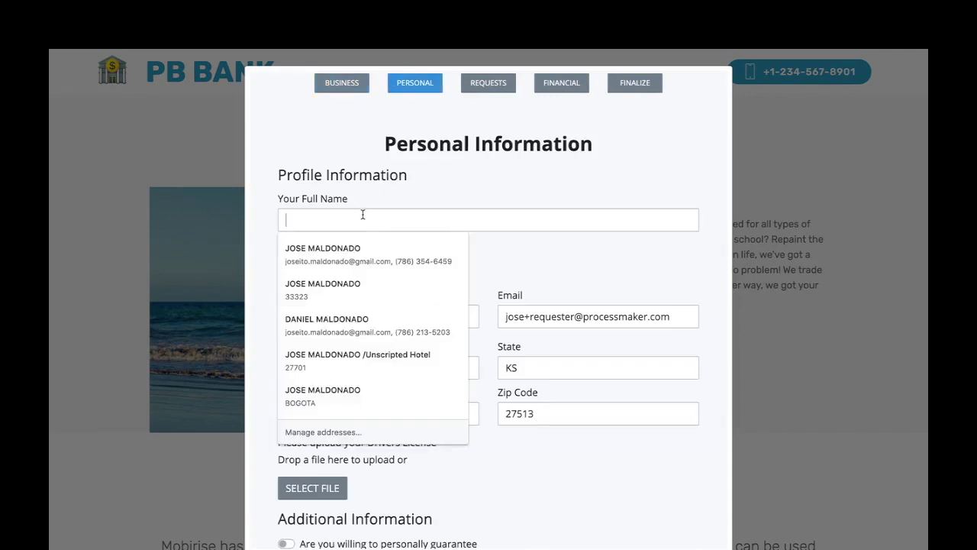
key(Escape)
text(CAR)
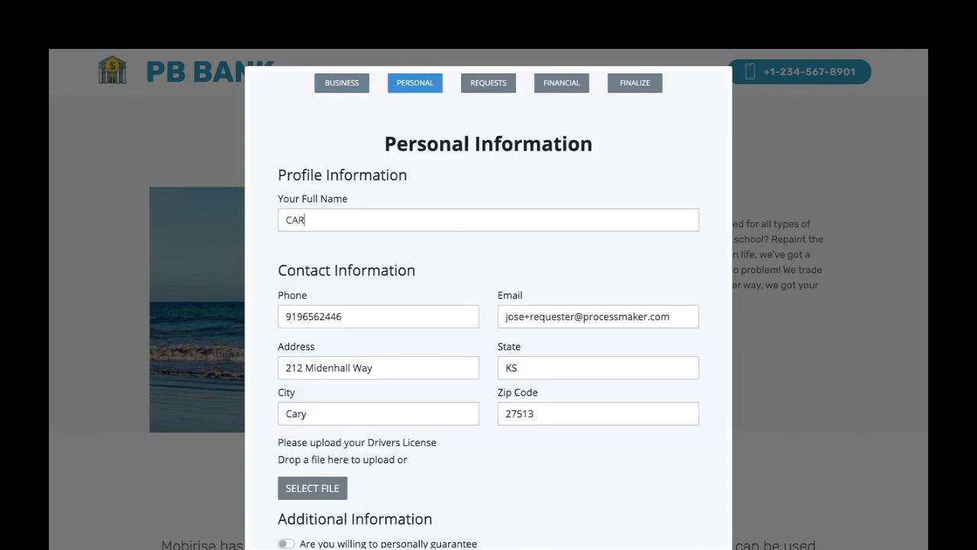
text(ON BIN LADEN)
- Upload drivers-license-1-300x190.jpg as the driver's license after previewing it, and continue to the loan information
scroll(419, 307, down, 1)
click(313, 430)
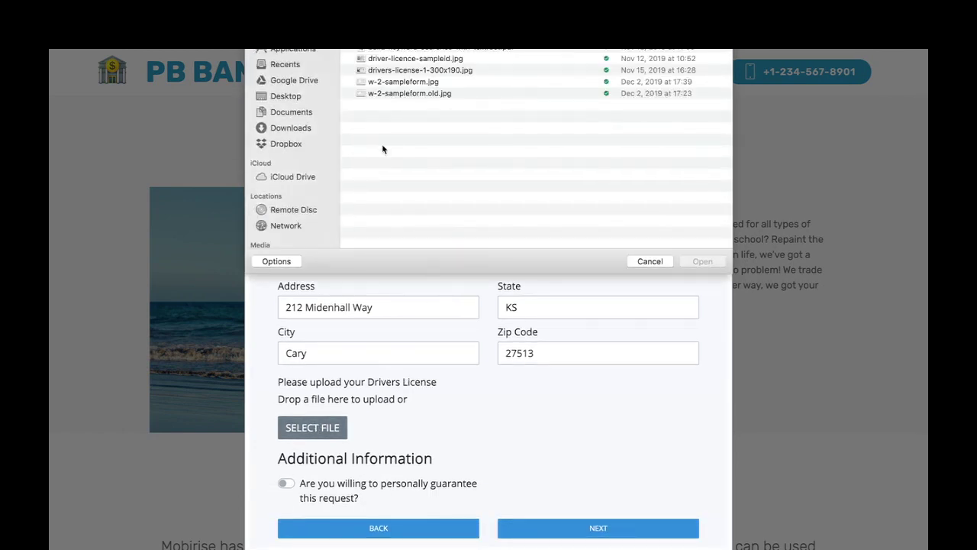
click(432, 71)
key(space)
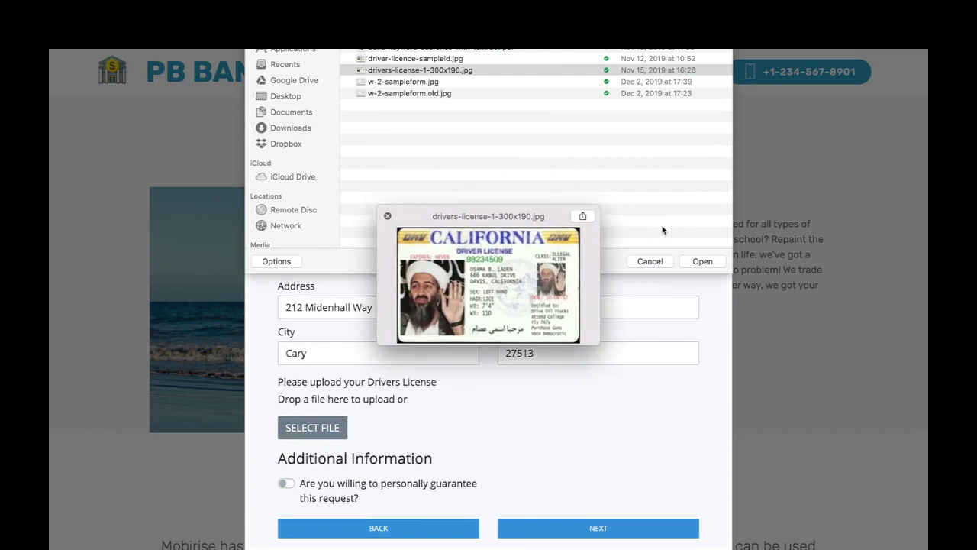
key(space)
key(Return)
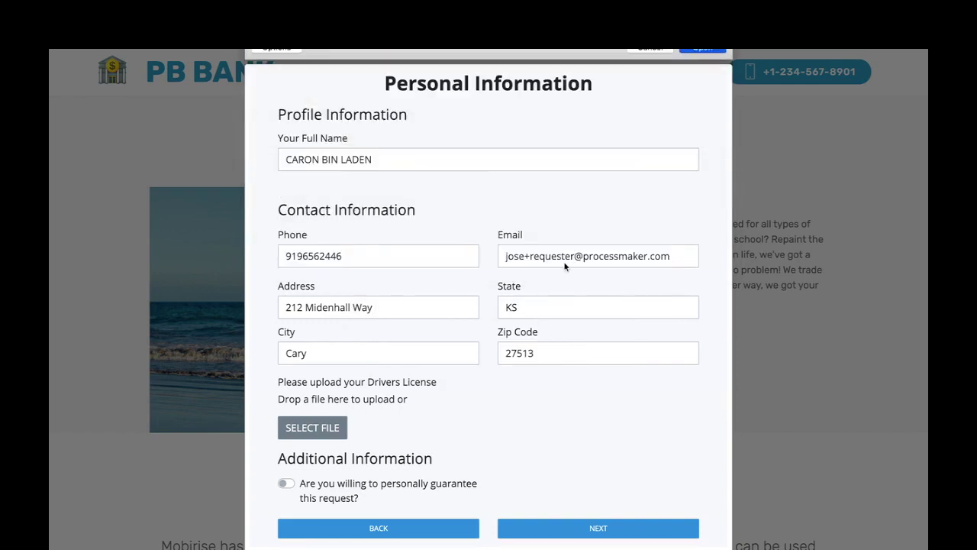
scroll(429, 430, down, 1)
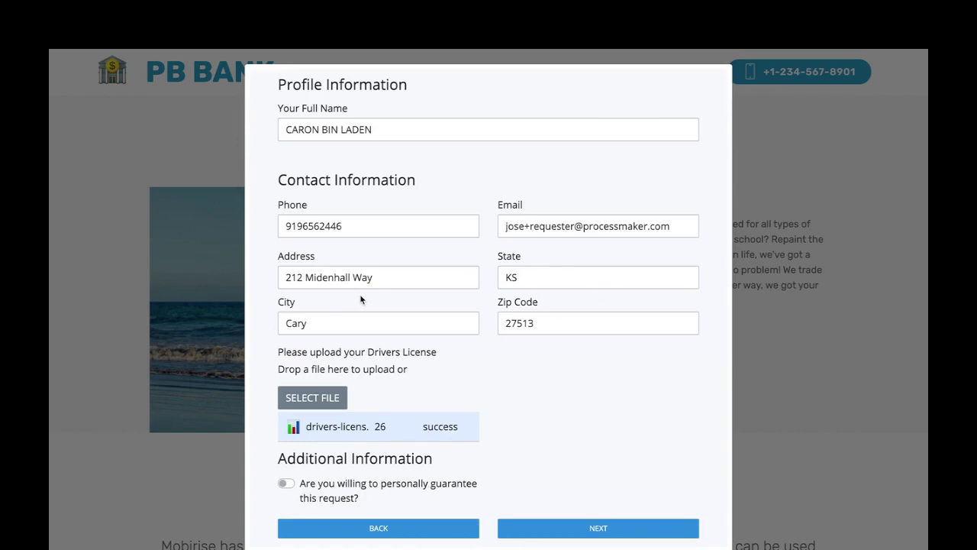
click(534, 535)
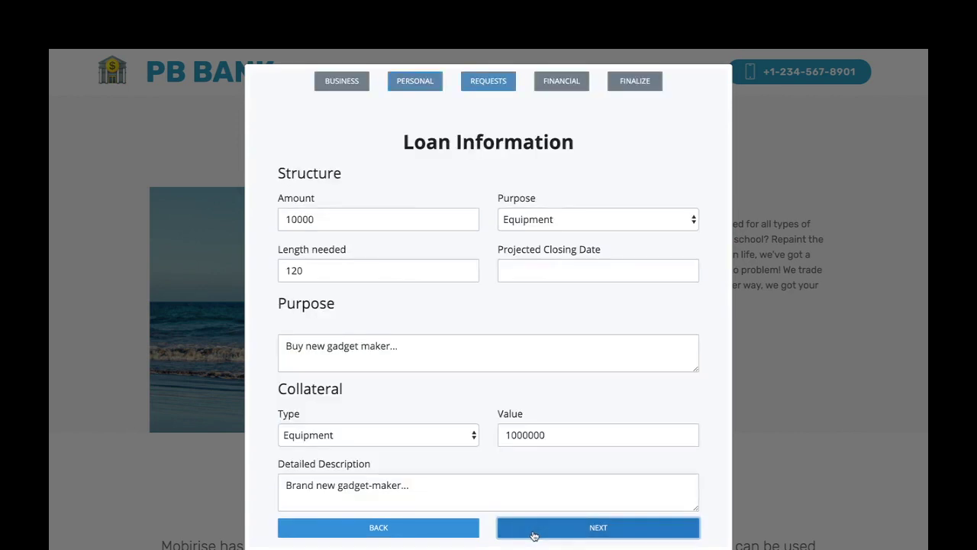
- Keep the prefilled loan information and set the wages/salary to 55000 in the personal financials
scroll(409, 221, down, 1)
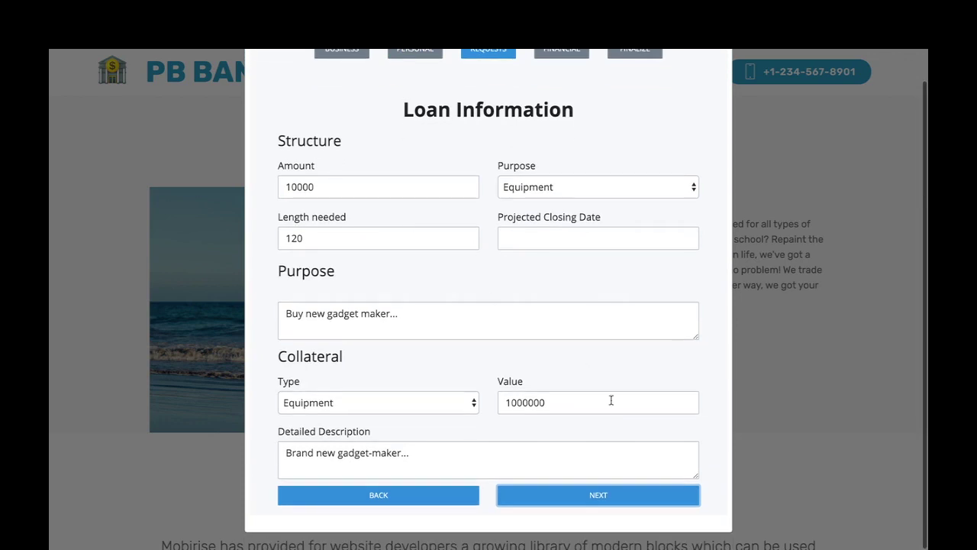
click(568, 493)
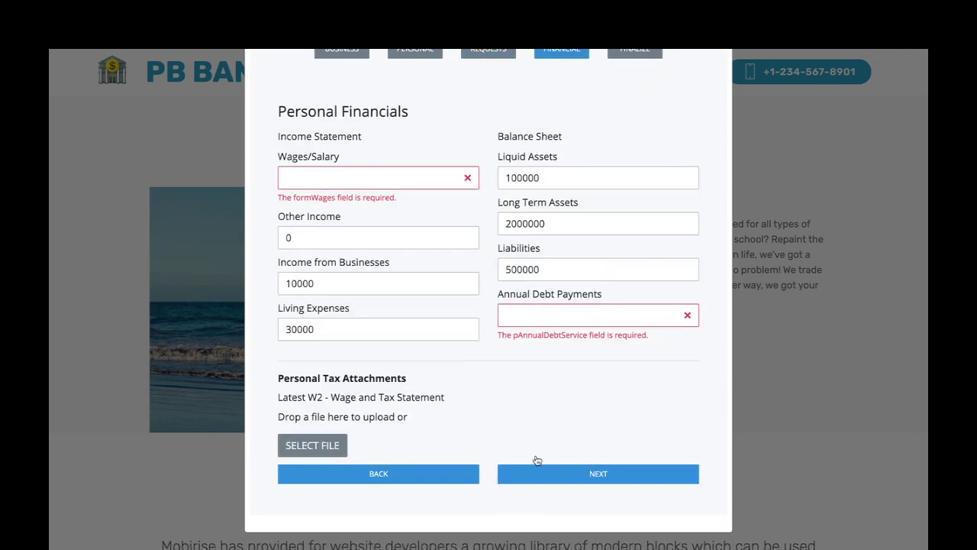
click(345, 179)
text(5500)
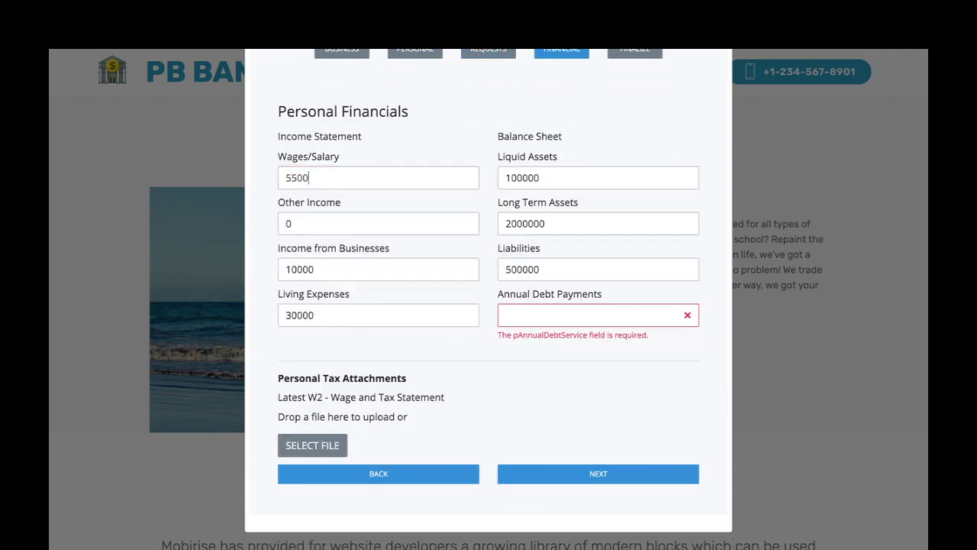
text(0)
- Preview w-2-sampleform.jpg and attach it as the latest W2 wage and tax statement
click(300, 446)
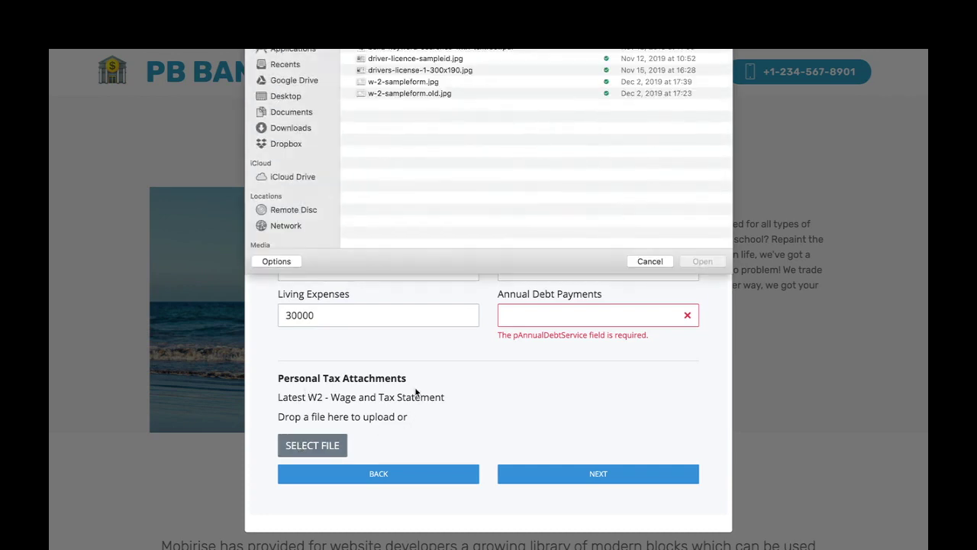
click(398, 82)
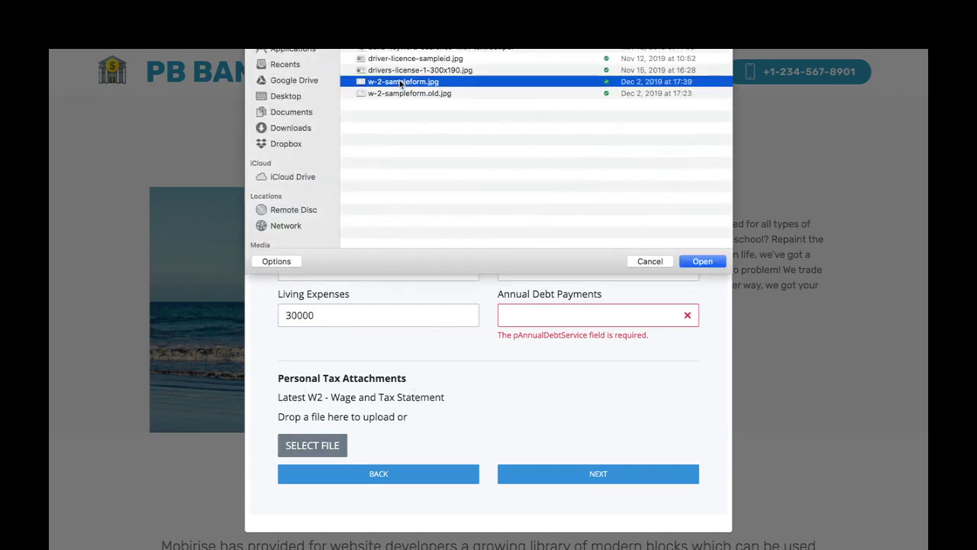
key(space)
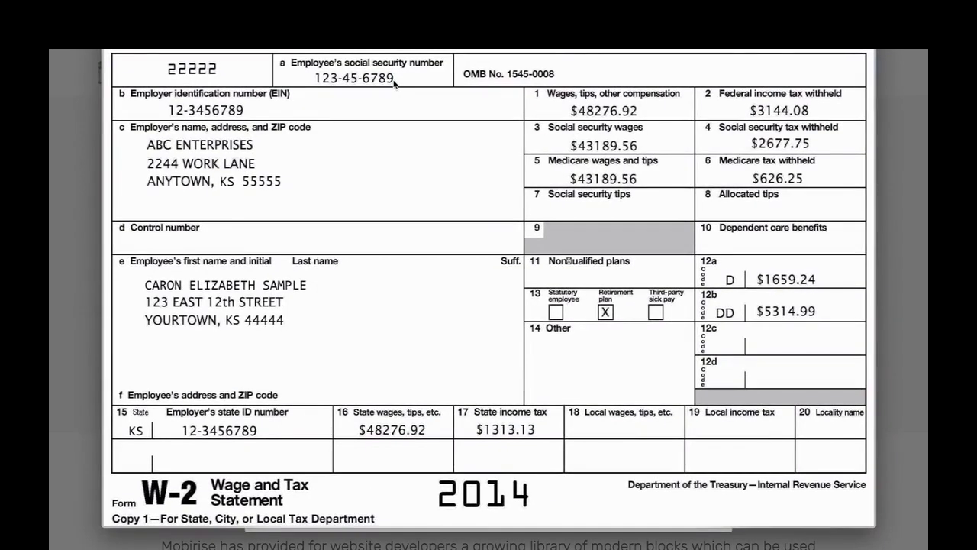
key(space)
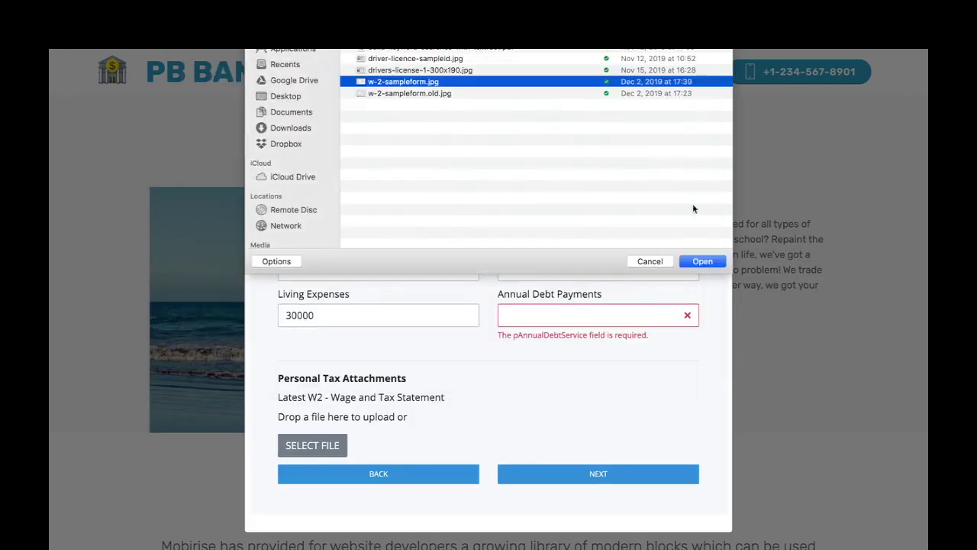
click(701, 262)
- Set the annual debt payments to 4000 and submit the loan request without additional information
click(533, 316)
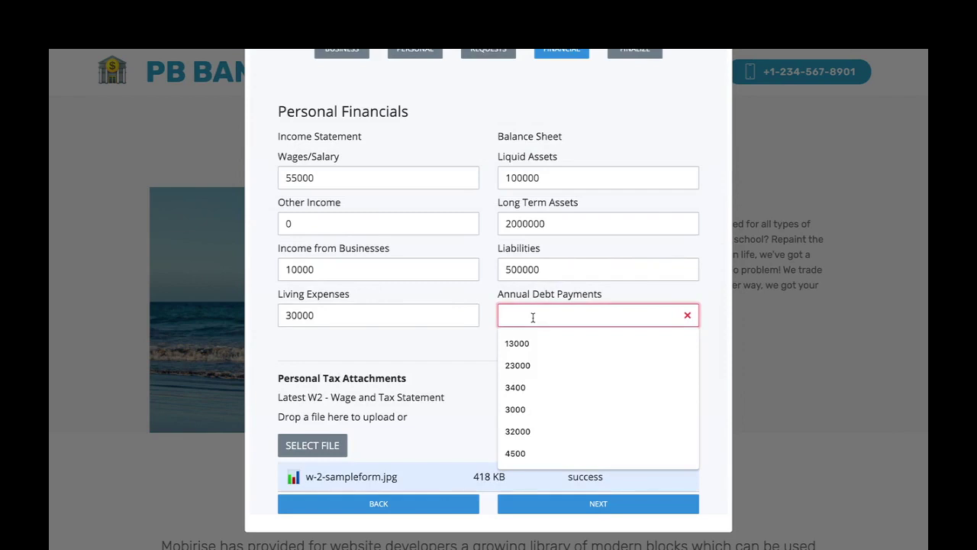
text(4000)
click(511, 379)
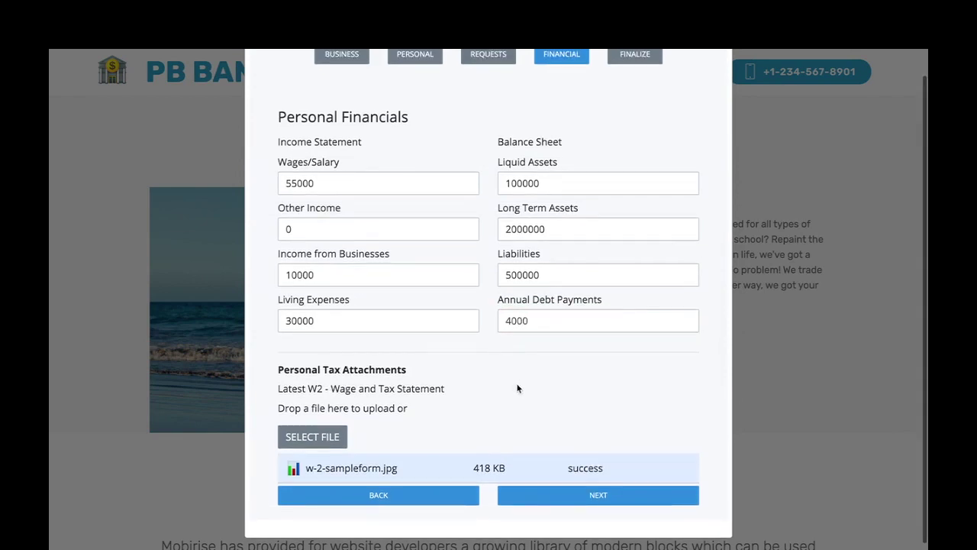
click(533, 494)
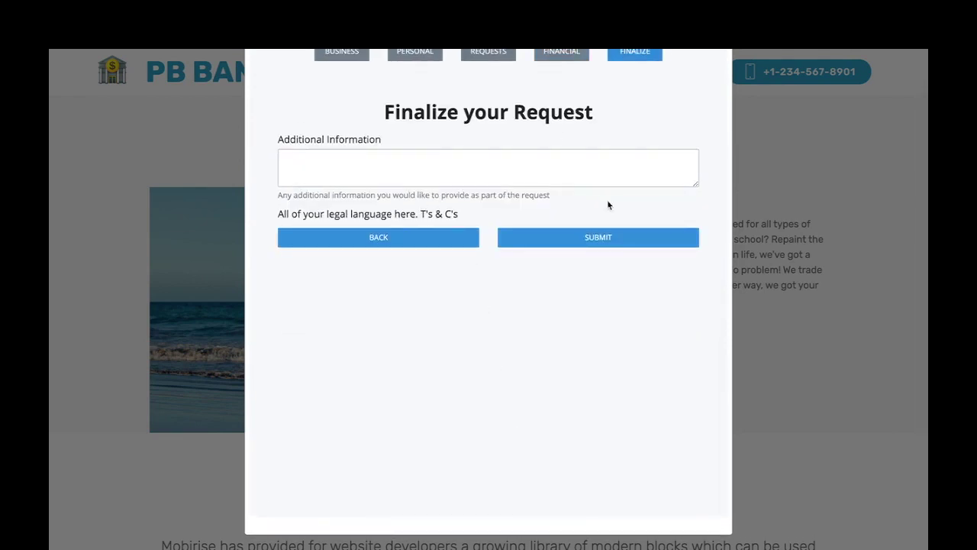
click(618, 235)
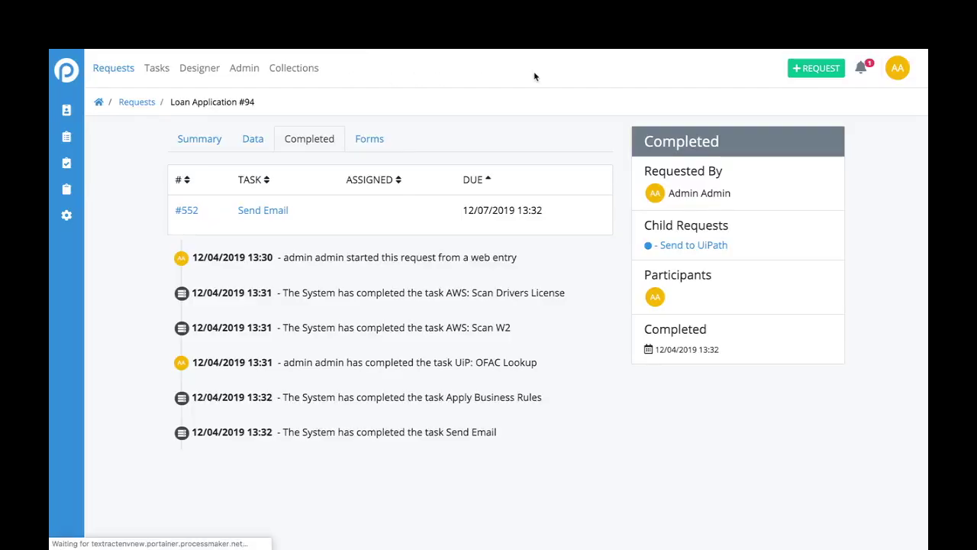
- Check the ProcessMaker notifications, then switch to Gmail and open the "PB Bank - A Loan Application Requires Your Attention" email
click(862, 70)
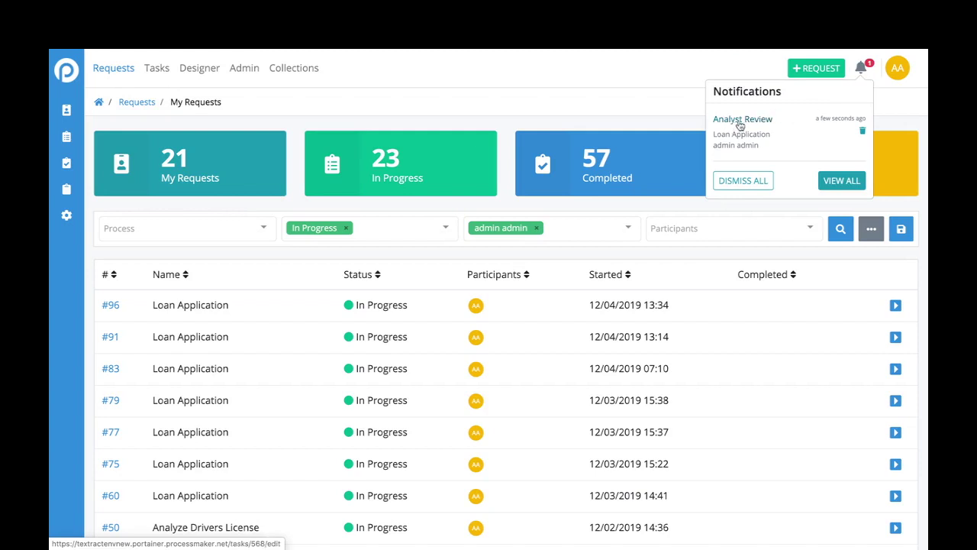
click(637, 79)
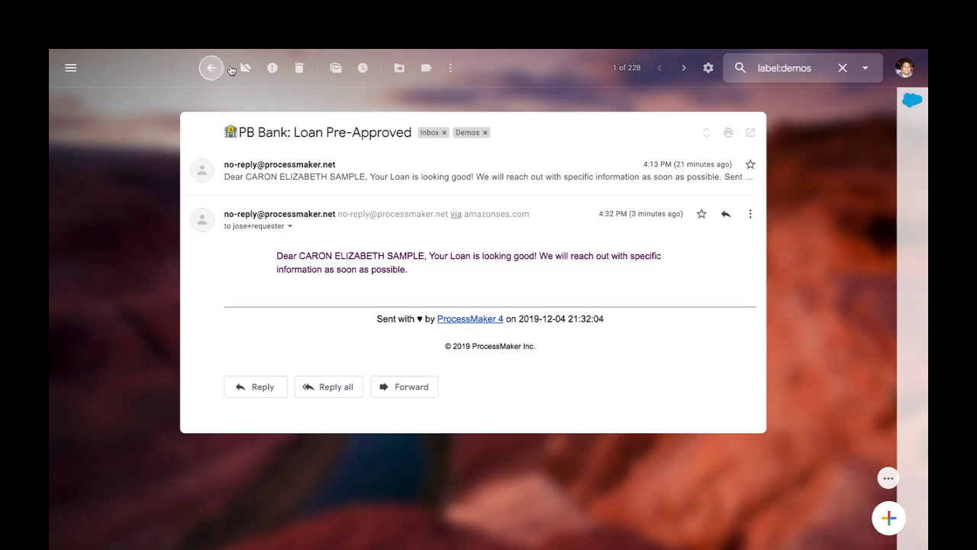
click(212, 67)
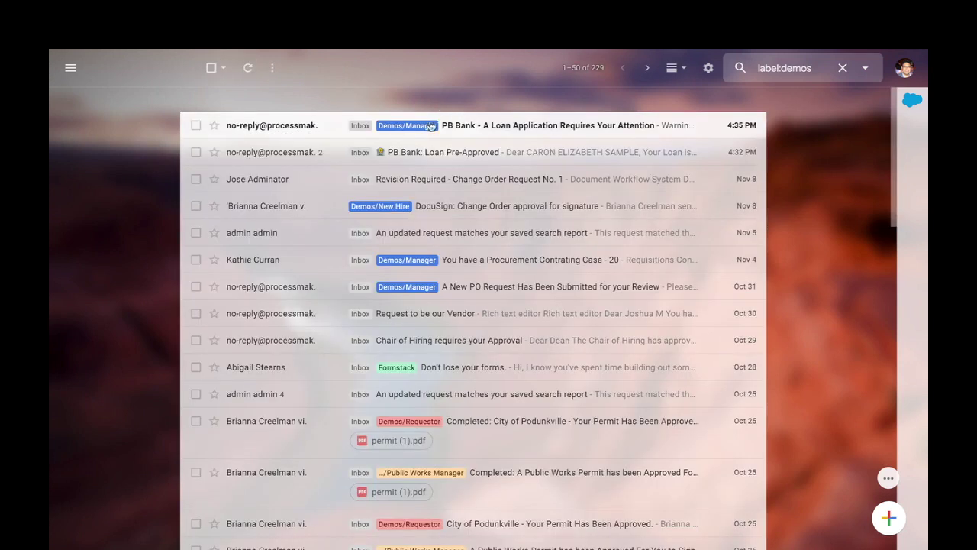
click(525, 127)
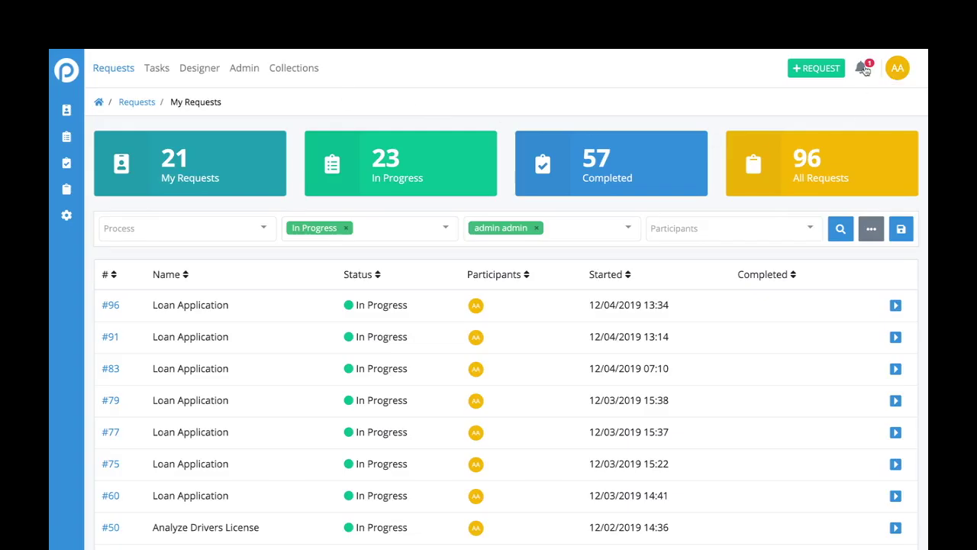
- Back in ProcessMaker, open the Analyst Review task from the notifications and examine its name, wage and state comparisons and OFAC report
click(860, 68)
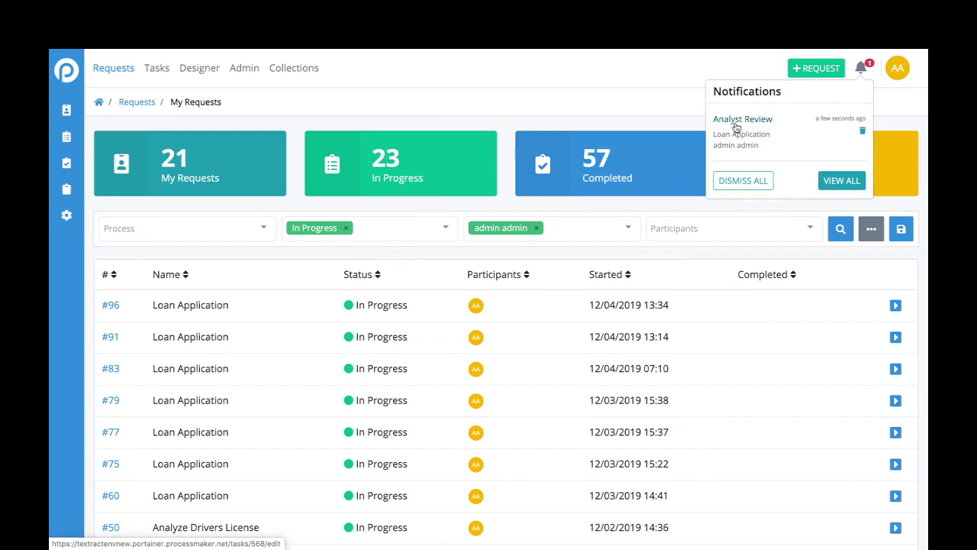
click(737, 126)
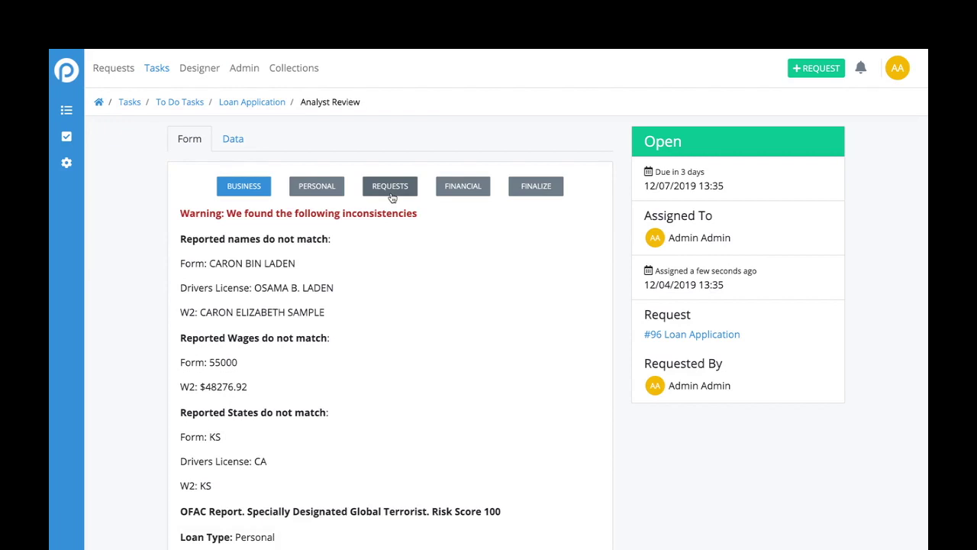
scroll(303, 273, down, 1)
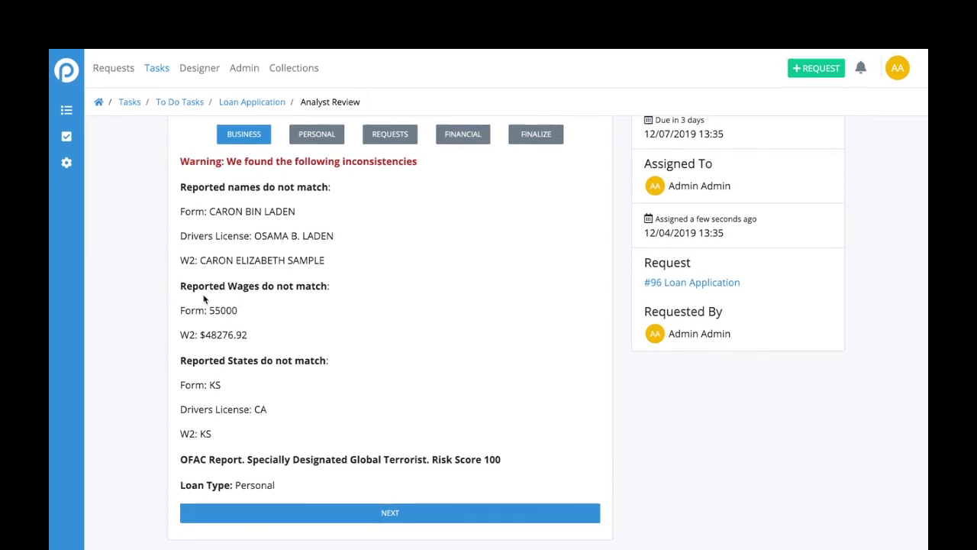
scroll(204, 299, up, 1)
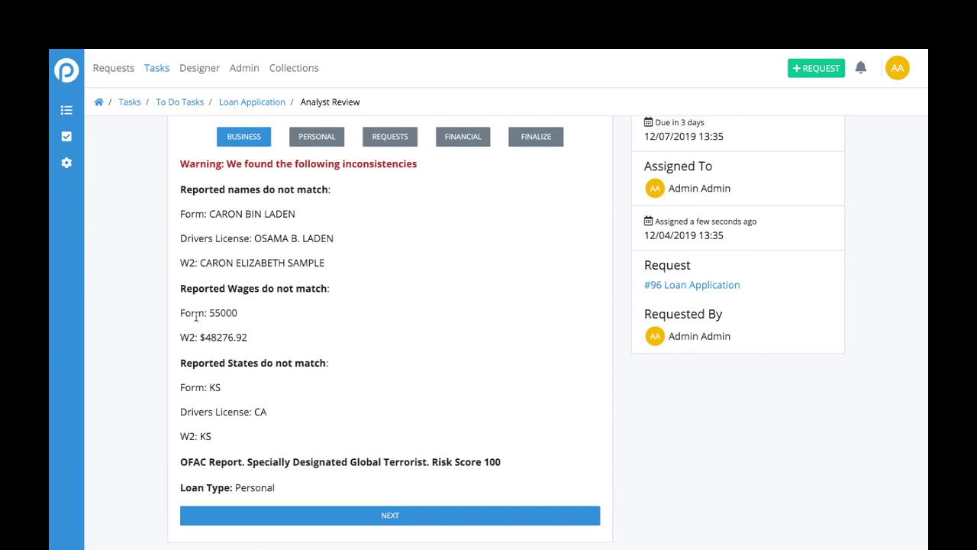
drag(209, 312, 249, 328)
click(256, 337)
scroll(229, 385, up, 1)
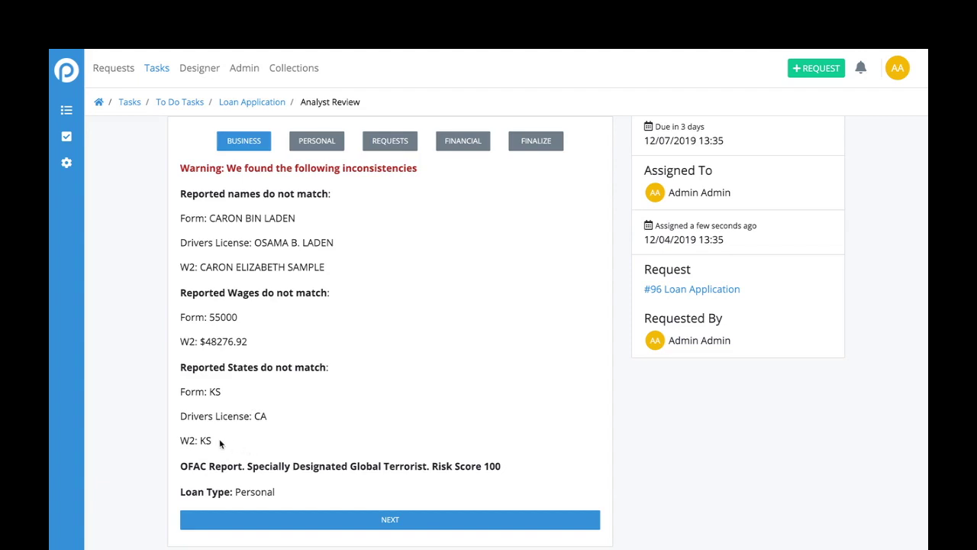
scroll(219, 443, down, 1)
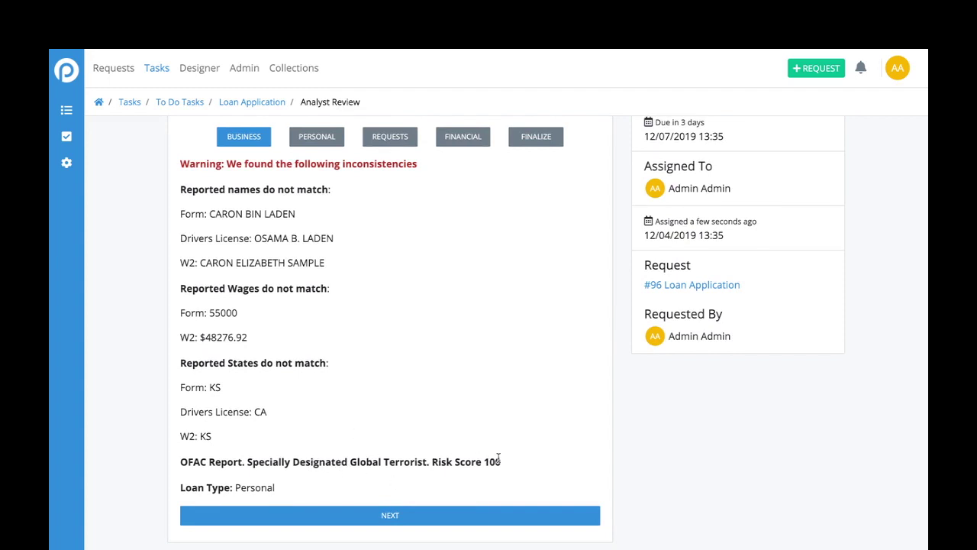
scroll(497, 426, up, 1)
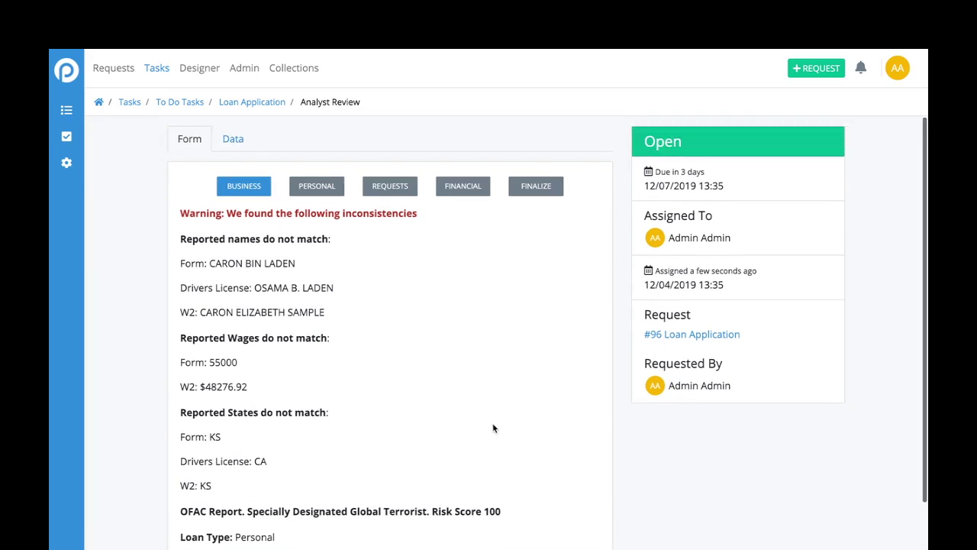